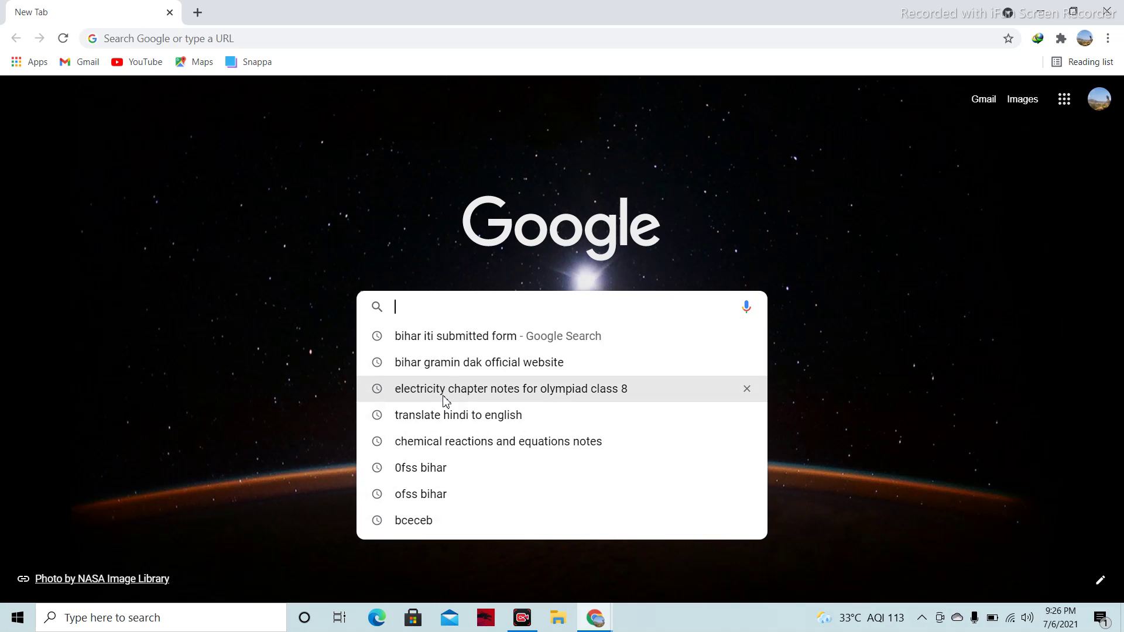
Search 'bceceb', open the bceceboard.bihar.gov.in site and its ITICAT-2021 Online Application Portal page
click(442, 521)
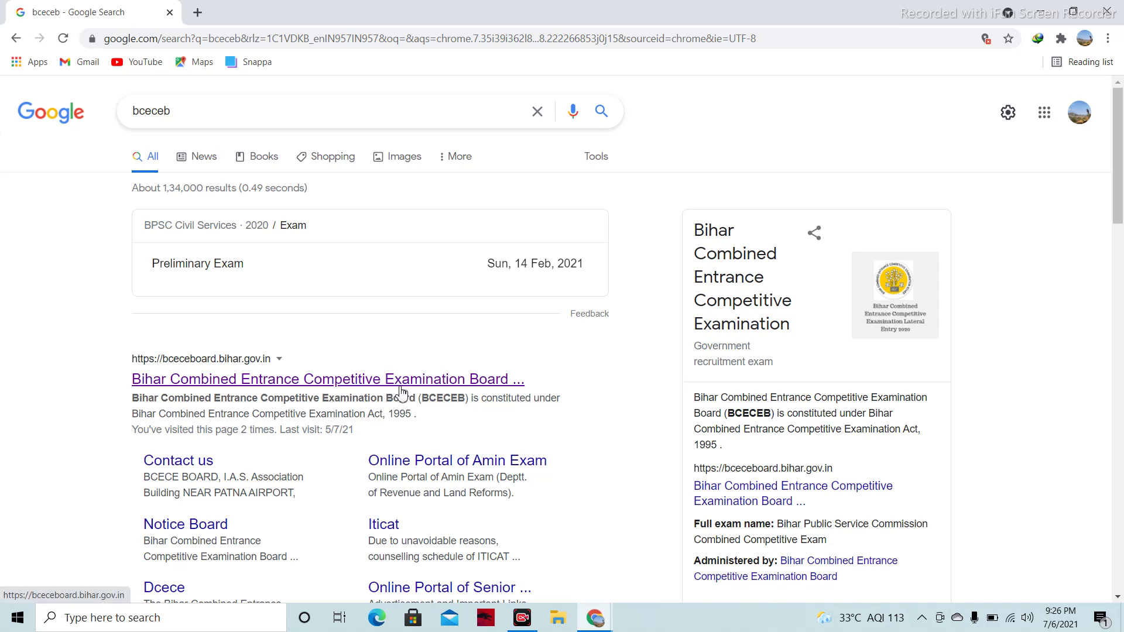
click(401, 385)
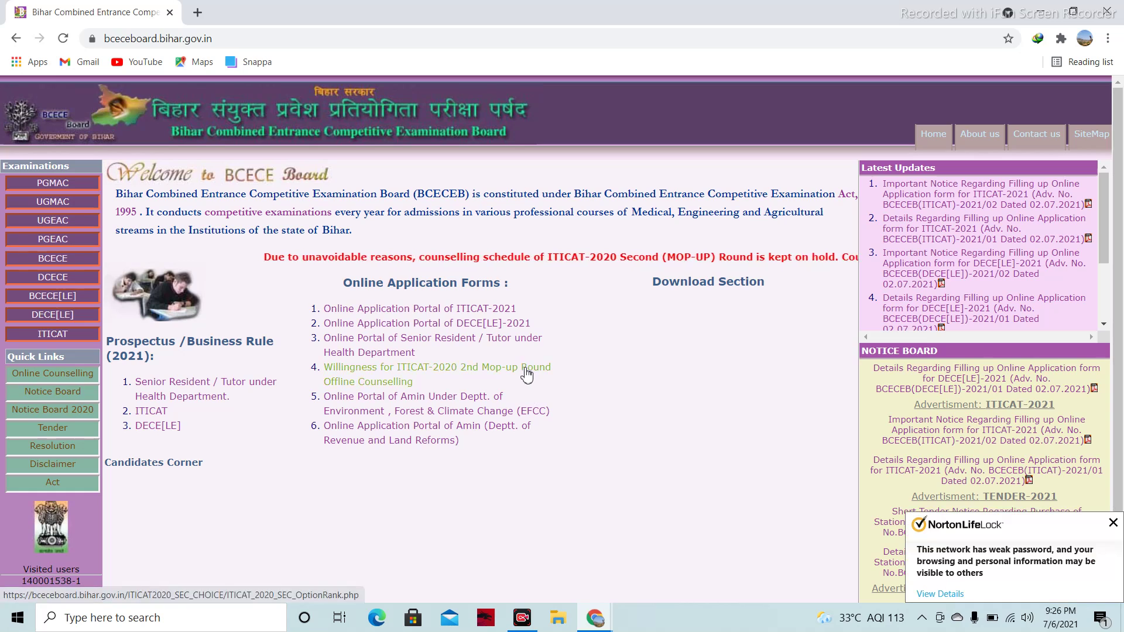
click(480, 309)
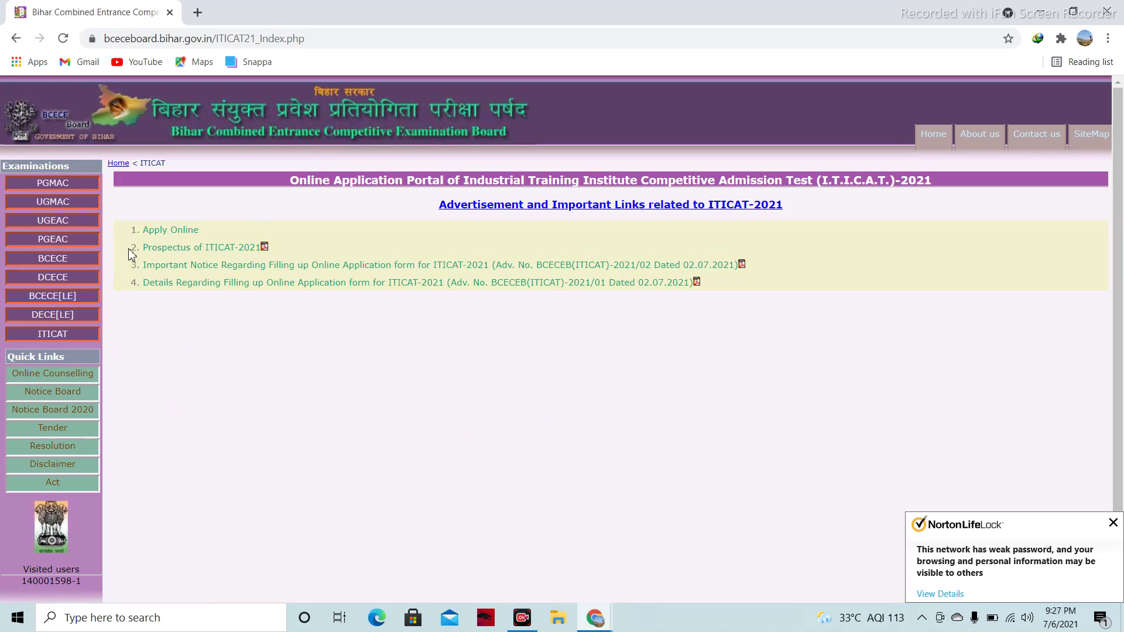
Start Apply Online for ITICAT-2021 and choose New Registration on the Quick Tips page
click(185, 239)
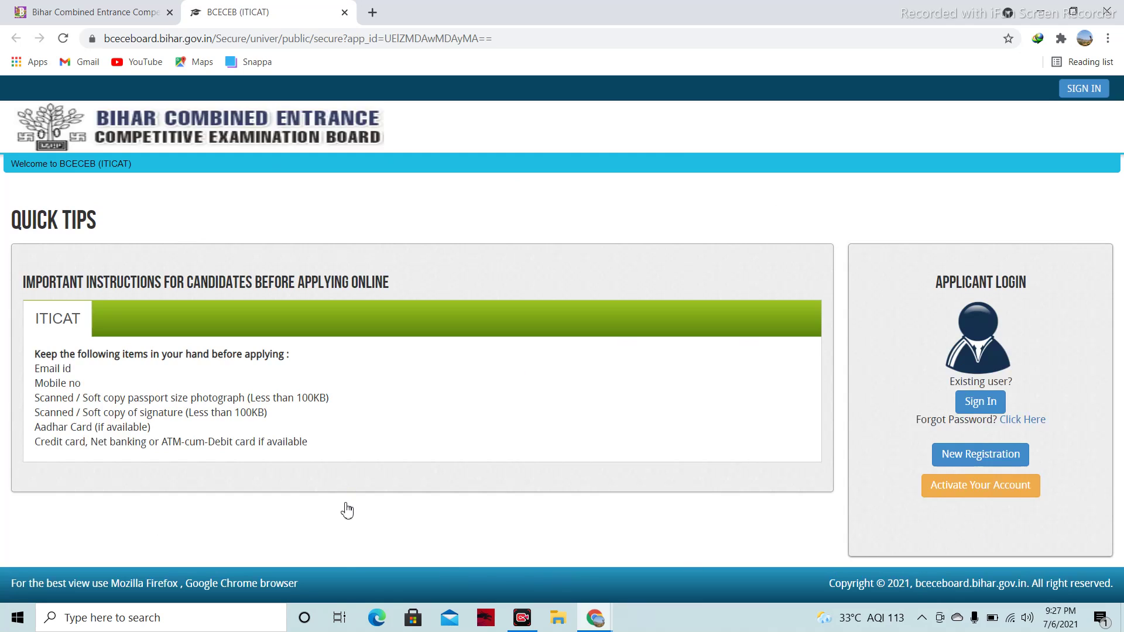
click(987, 463)
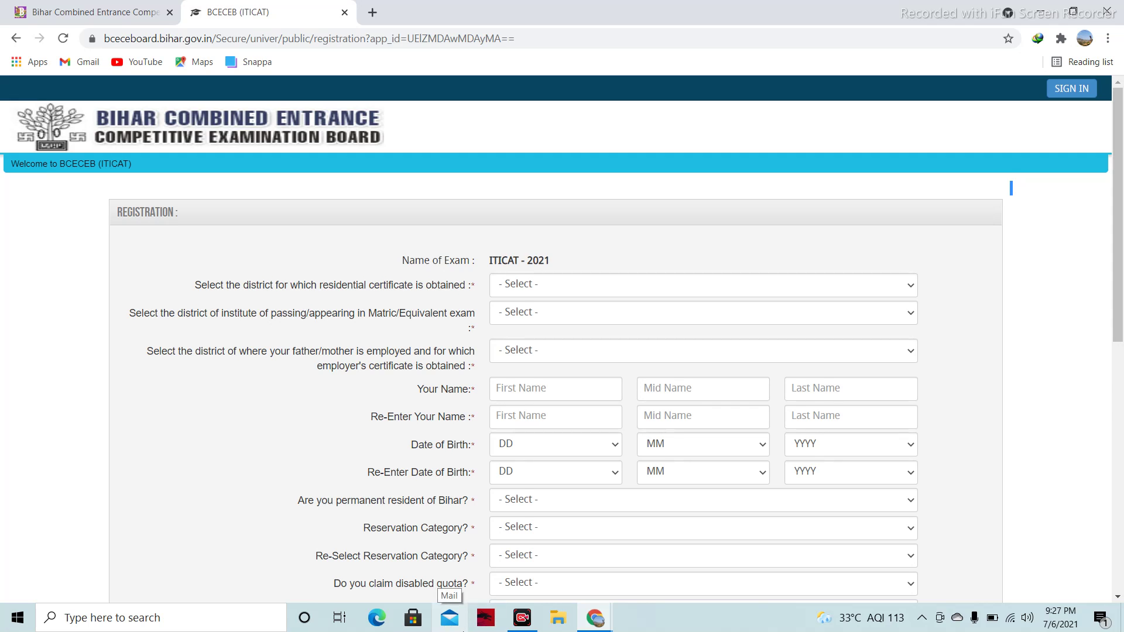
Scroll the empty registration form to the bottom and back to the top to review its fields
key(Down)
key(Down)
key(Down)
key(Down)
key(Down)
key(Down)
key(Down)
key(Down)
key(Down)
key(Down)
key(Down)
key(Down)
key(Down)
key(Down)
key(Down)
key(Down)
key(Down)
key(Down)
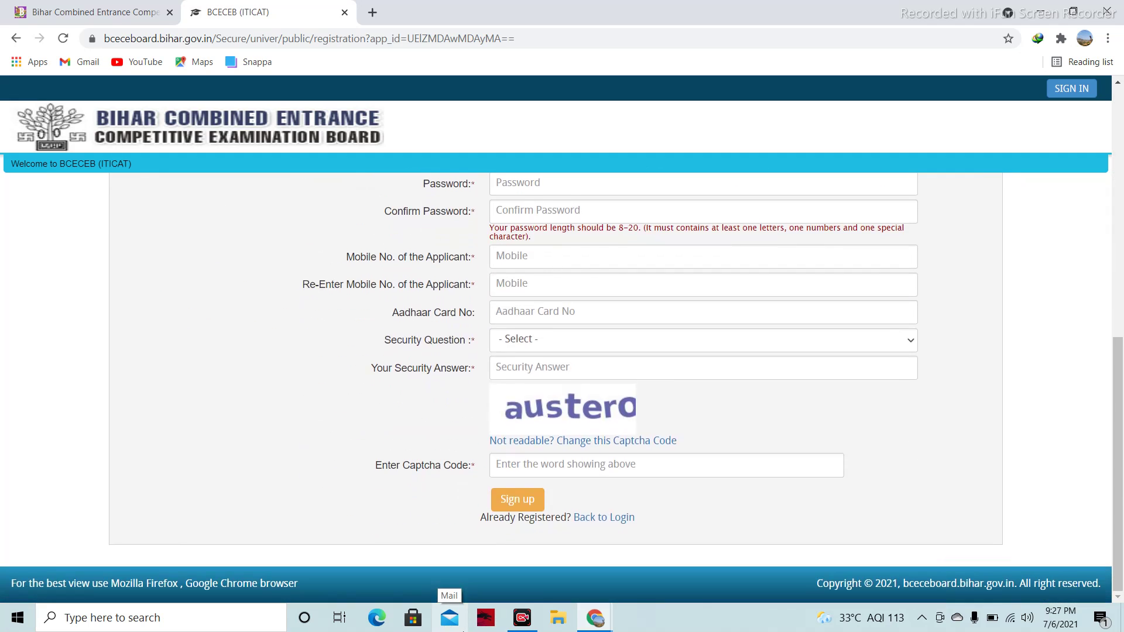
key(Up)
key(Up)
key(Up)
key(Up)
key(Up)
key(Up)
key(Up)
key(Up)
key(Up)
key(Up)
key(Up)
key(Up)
key(Up)
key(Up)
key(Up)
key(Up)
key(Up)
key(Up)
key(Up)
key(Up)
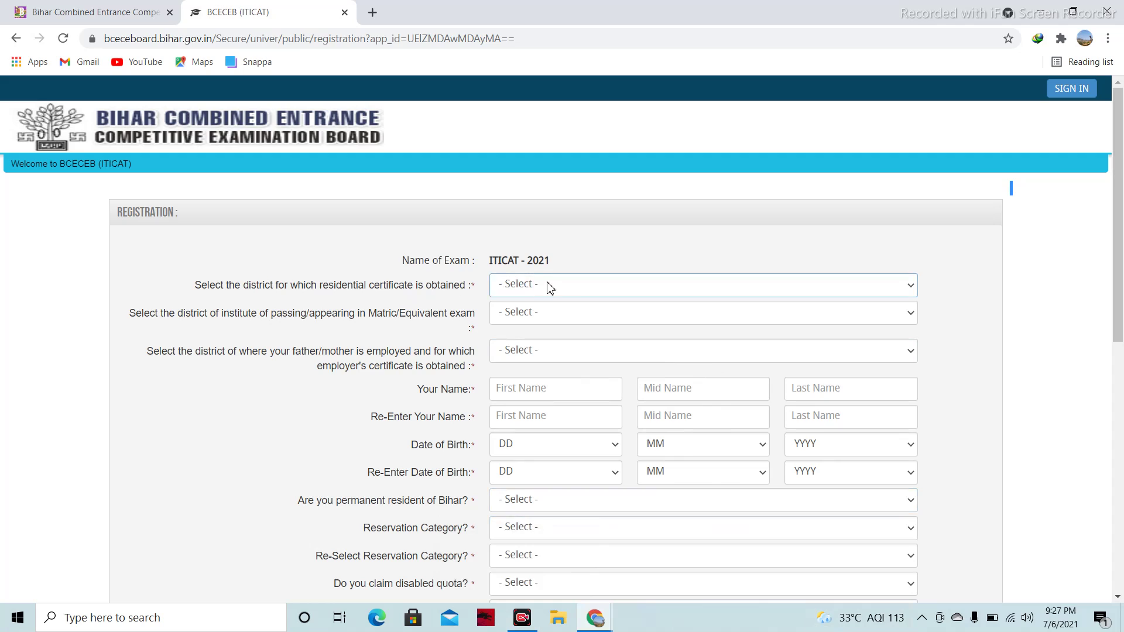
Set the residence, Matric, parent's employment and ITI choice districts to MADHUBANI
click(590, 288)
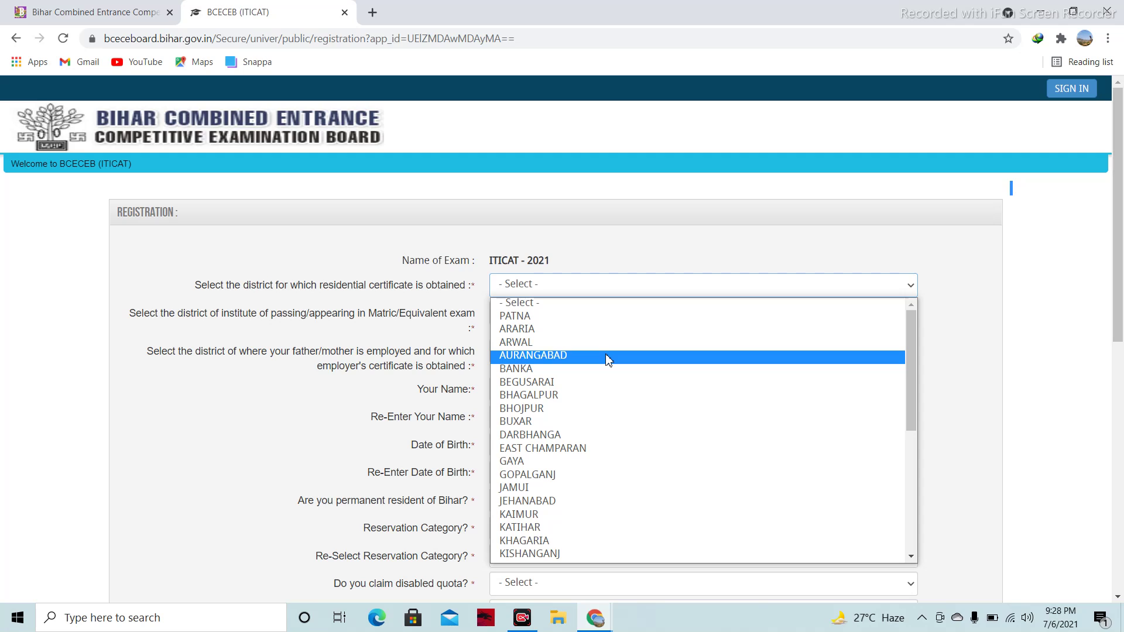
text(madhubani)
click(536, 316)
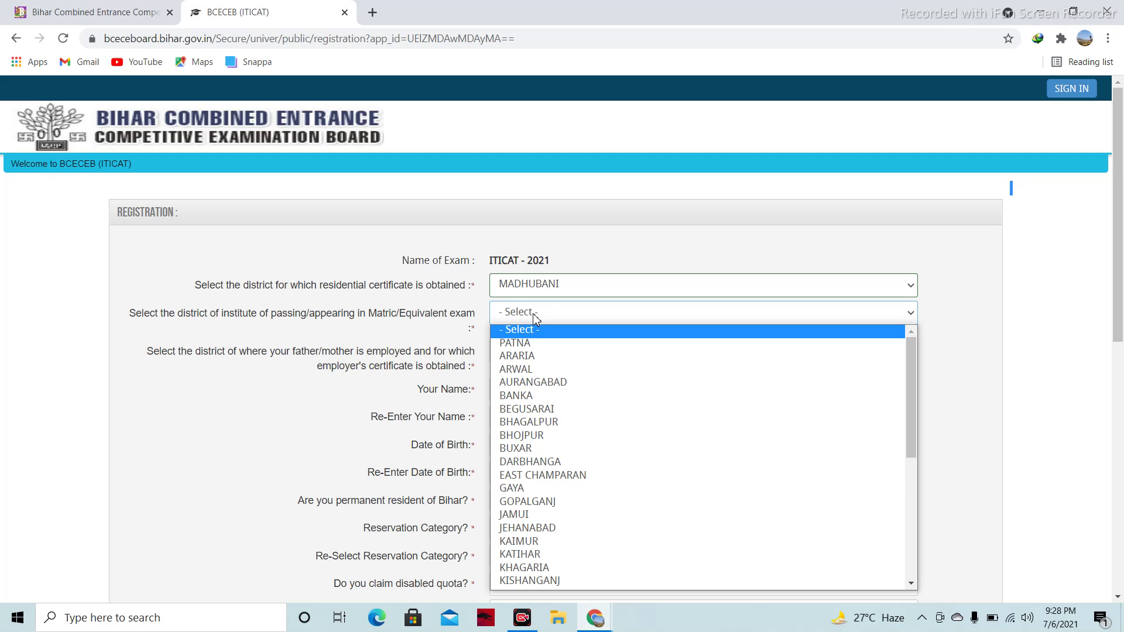
key(m)
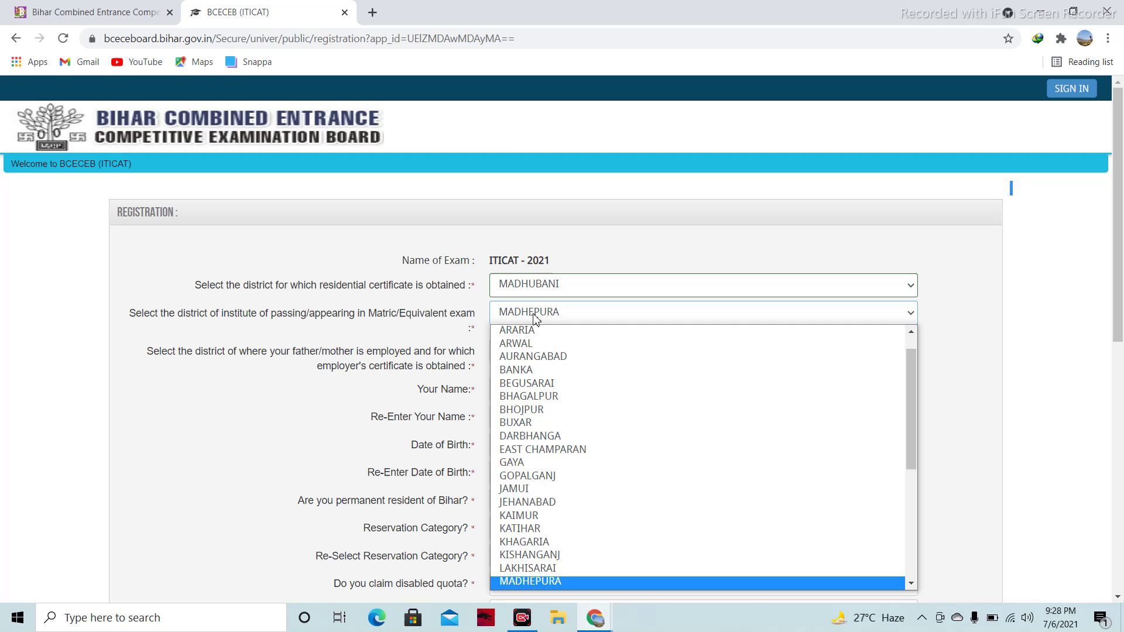
key(m)
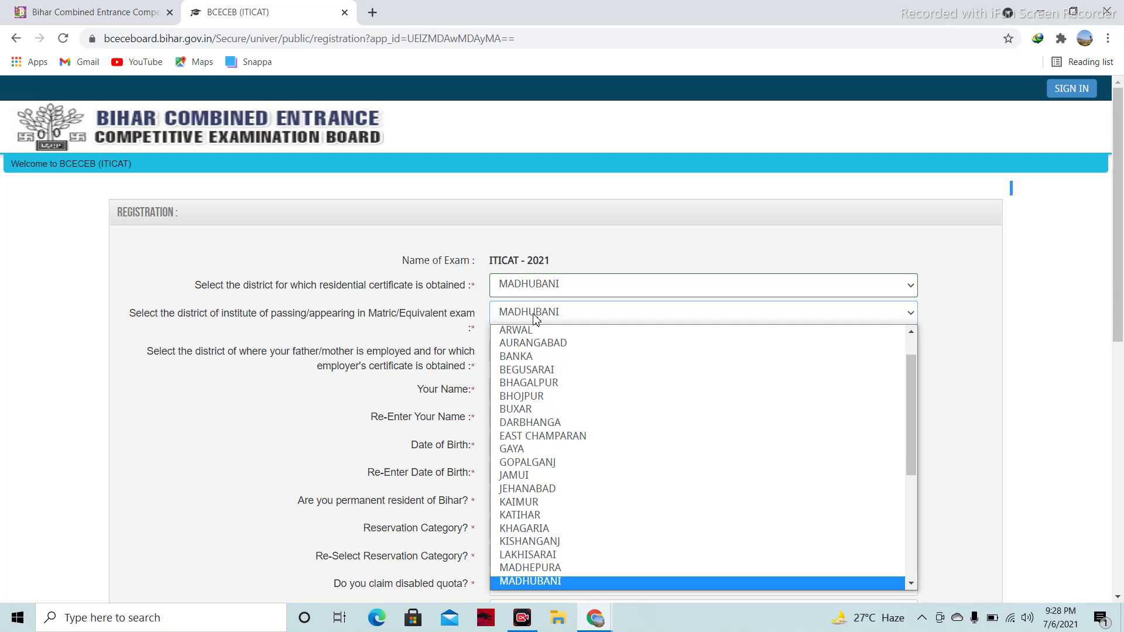
key(Return)
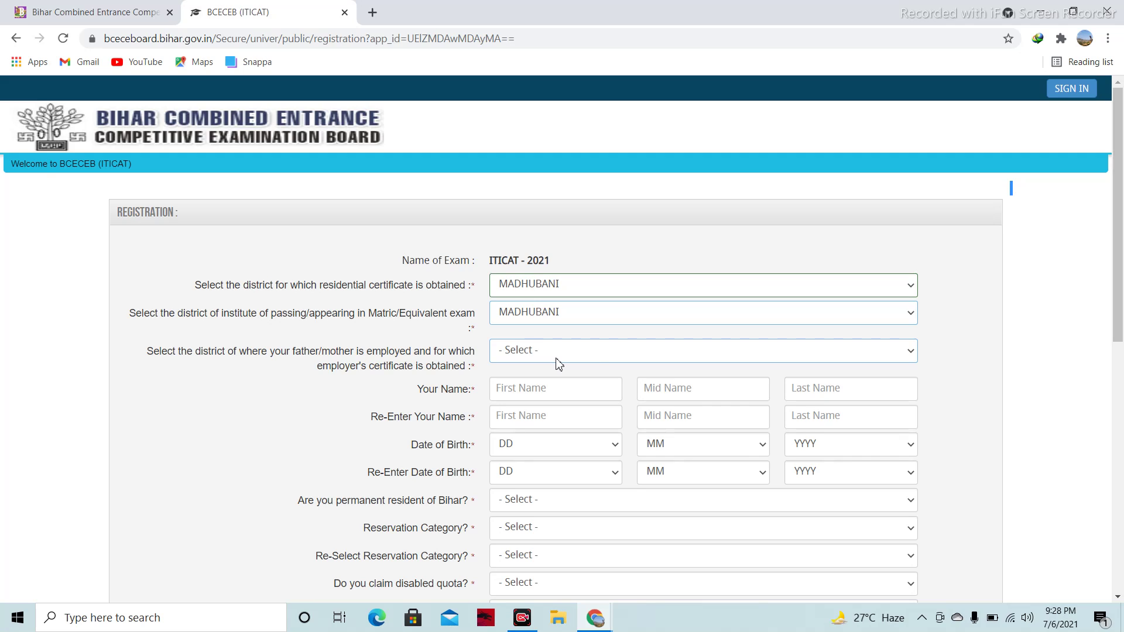
click(596, 365)
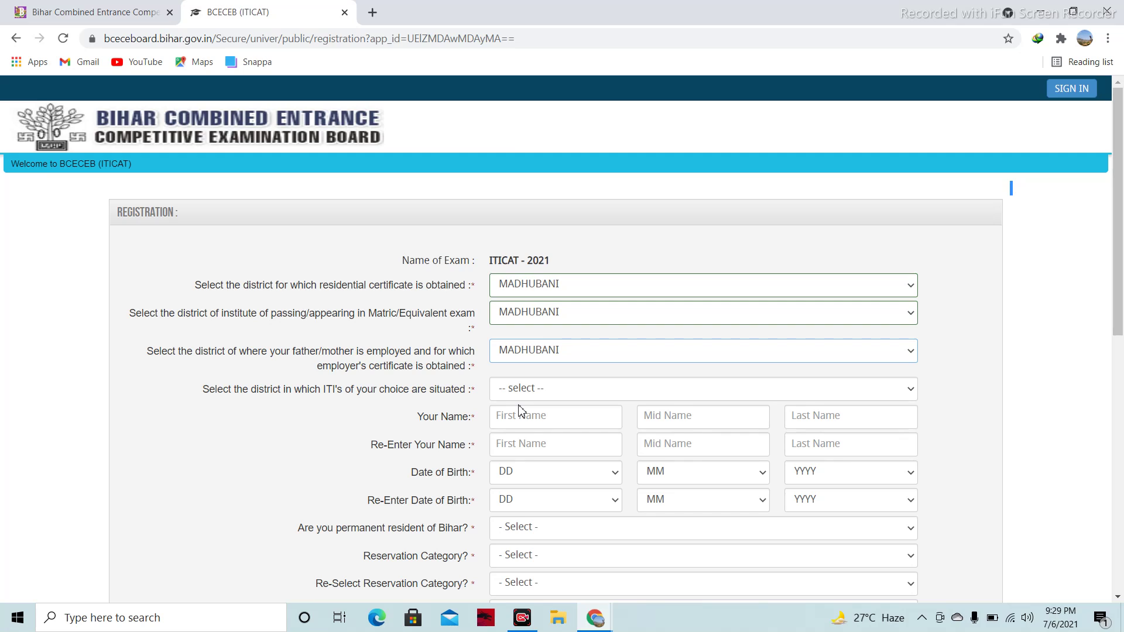
click(545, 392)
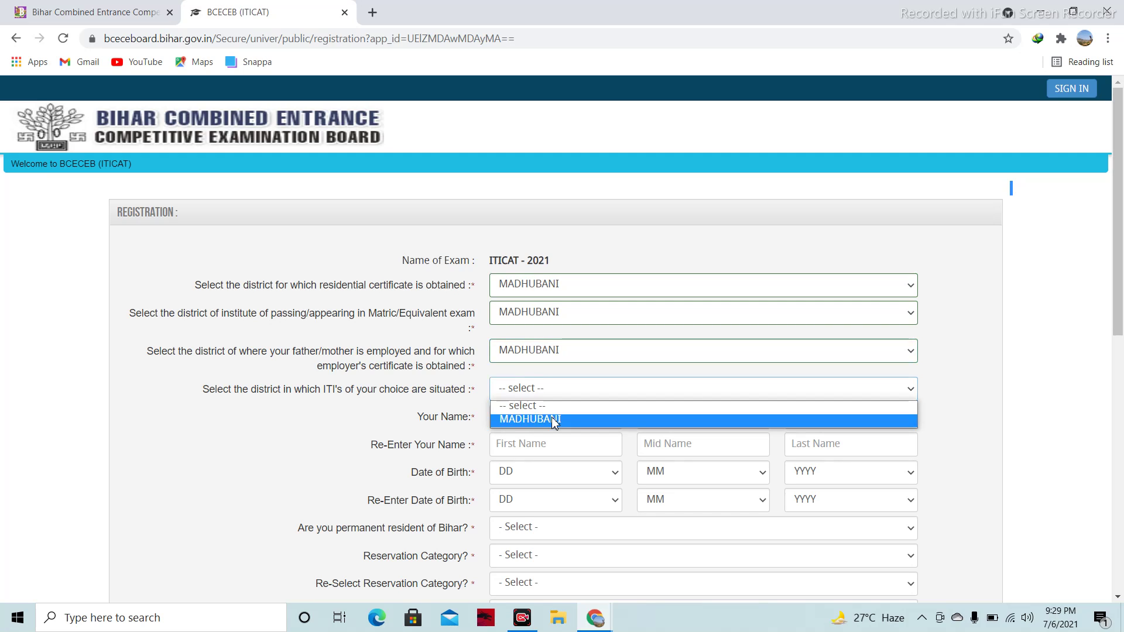
click(555, 421)
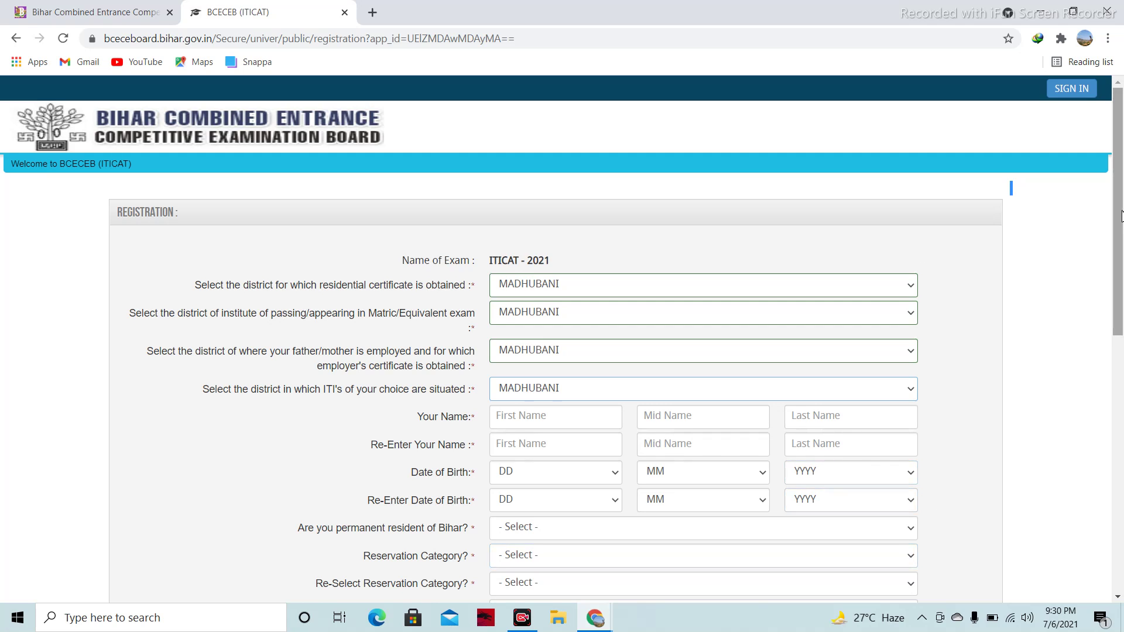
Choose BC (Backward Class) in both Reservation Category dropdowns
drag(1119, 229, 1122, 301)
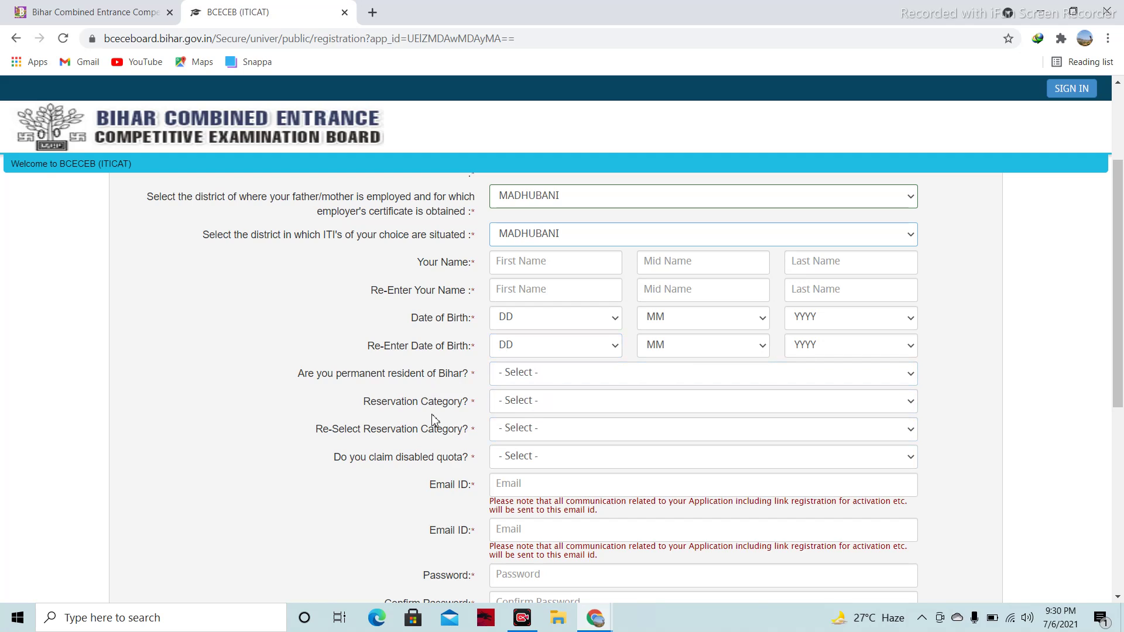
click(597, 404)
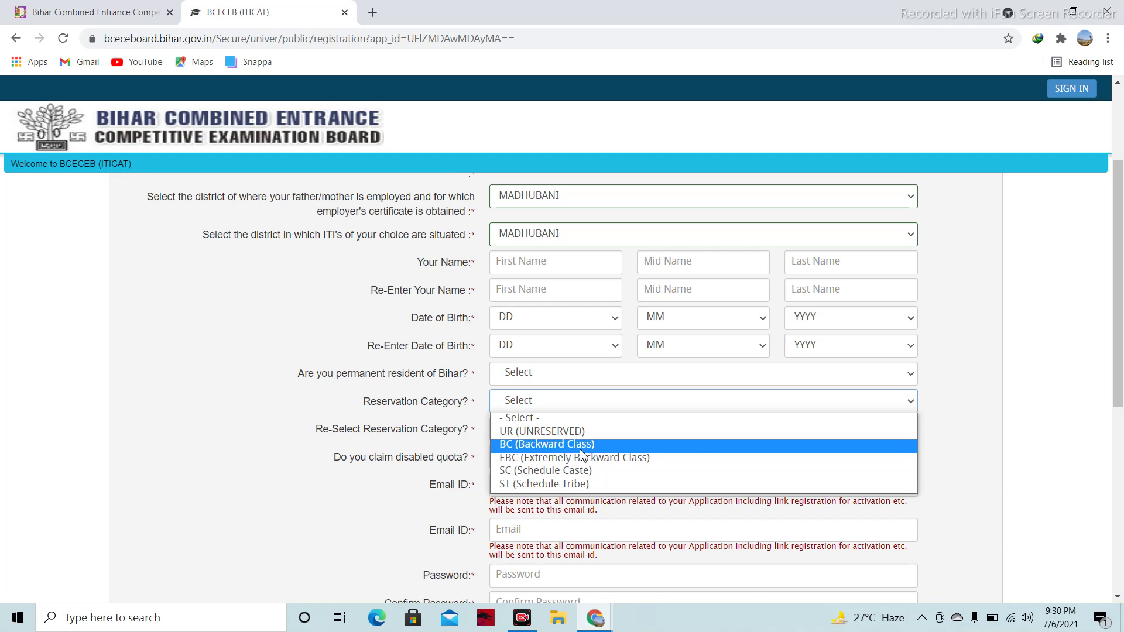
click(581, 450)
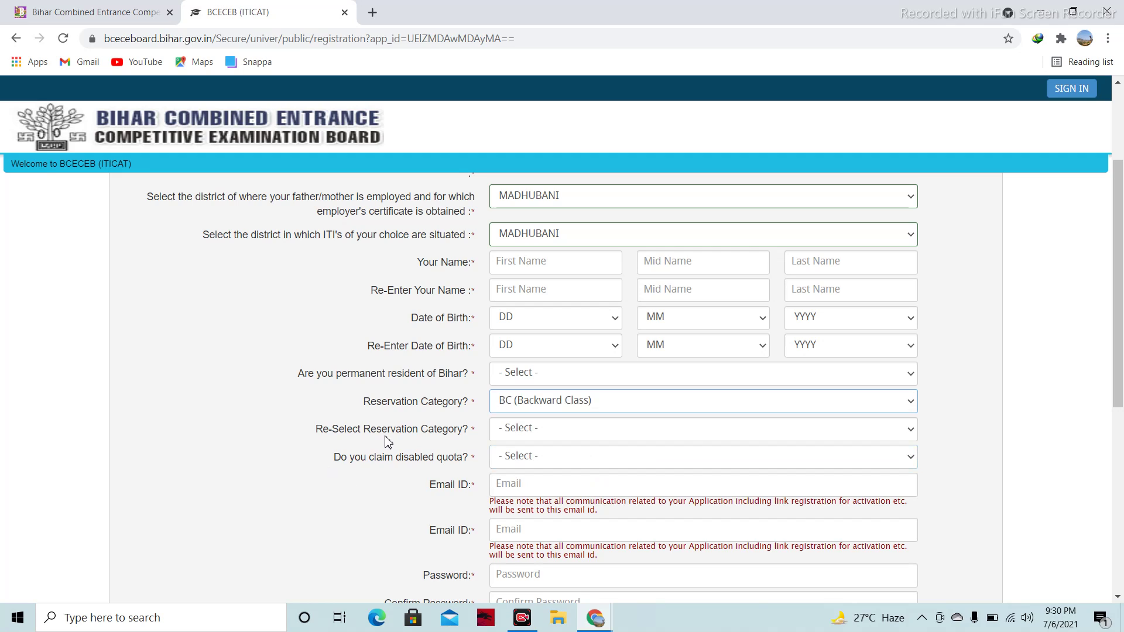
click(550, 435)
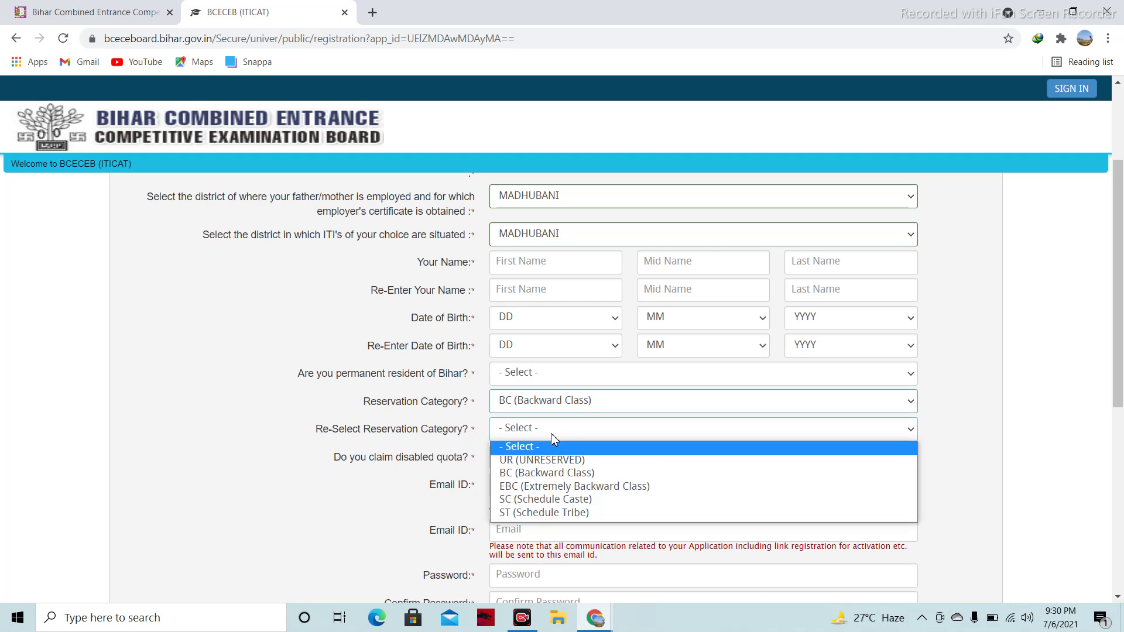
click(548, 476)
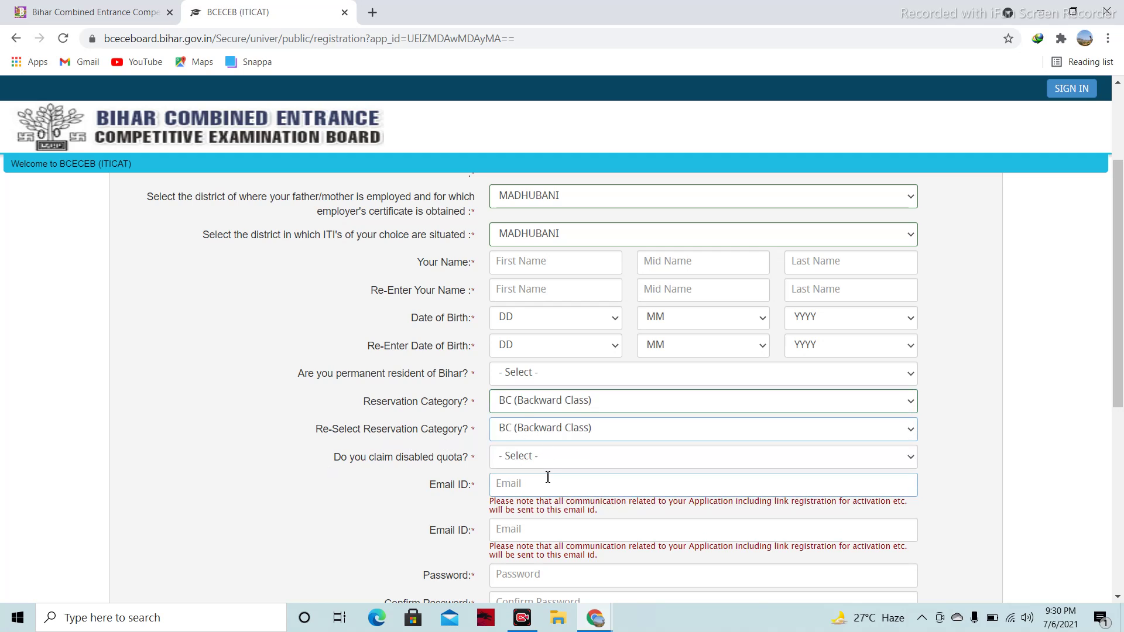
click(525, 486)
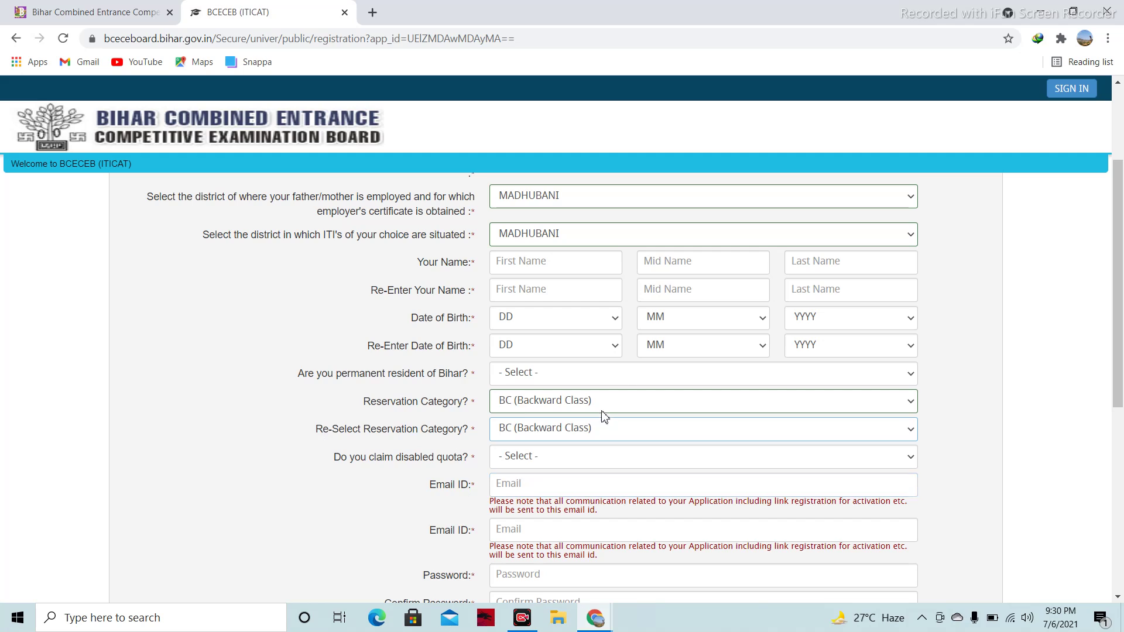
Answer Yes for Bihar permanent resident, pick the residential eligibility option, and No for disabled quota
click(623, 380)
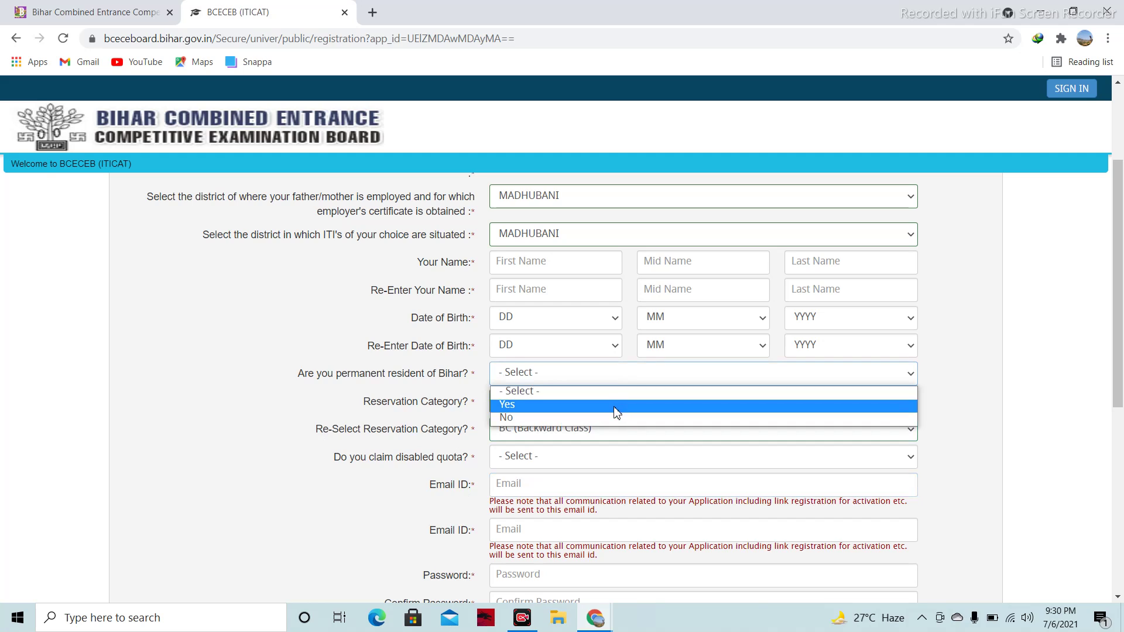
click(618, 404)
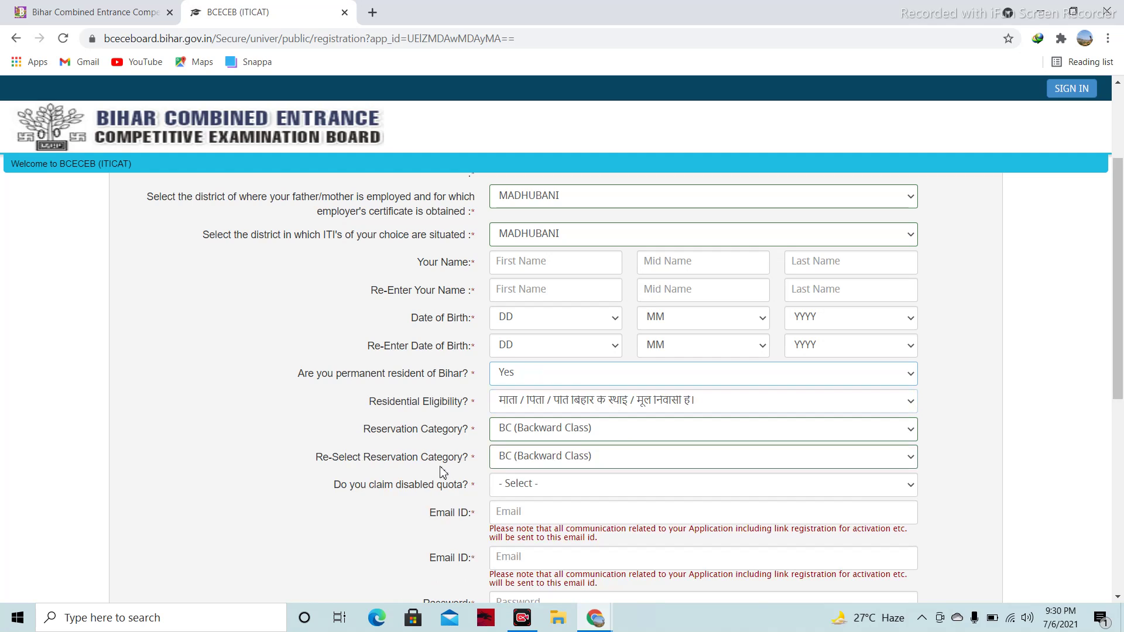
click(654, 408)
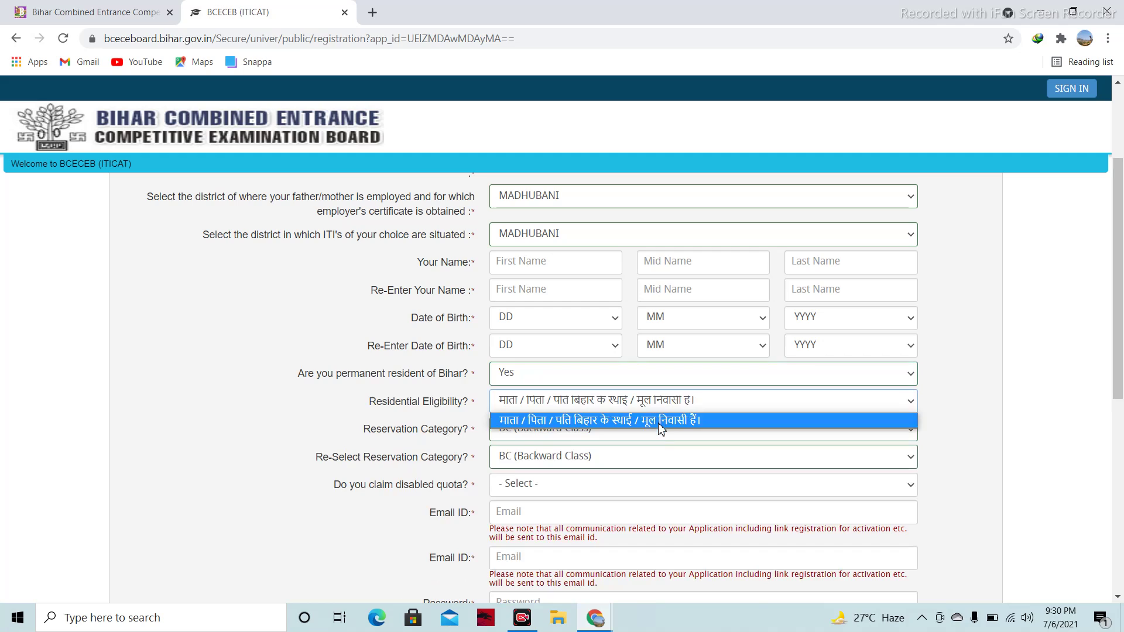
click(661, 422)
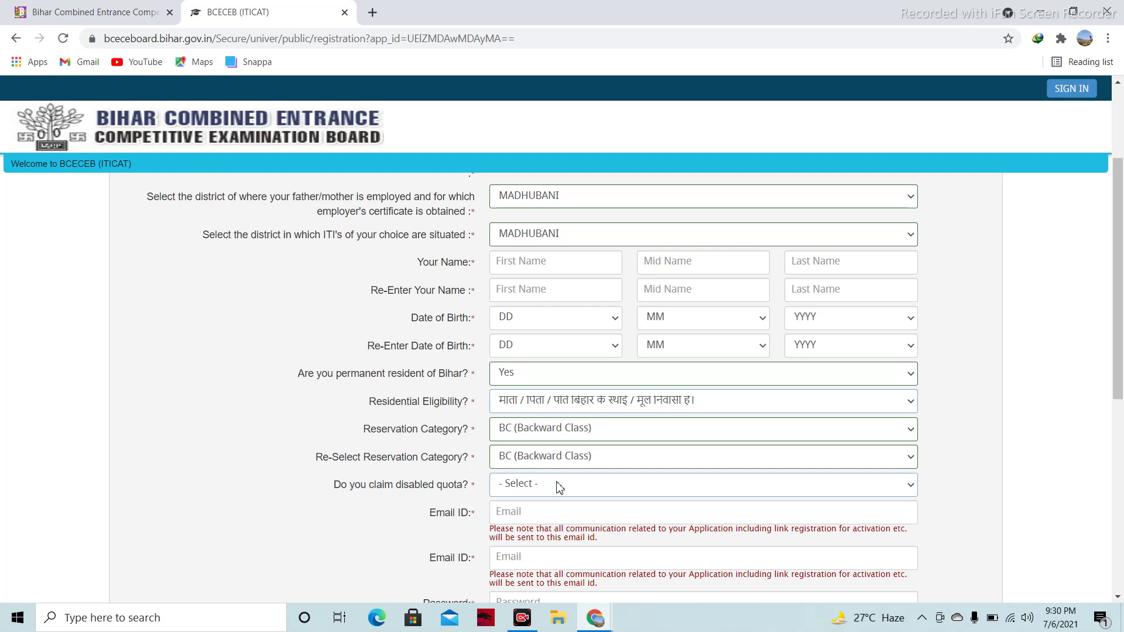
click(558, 488)
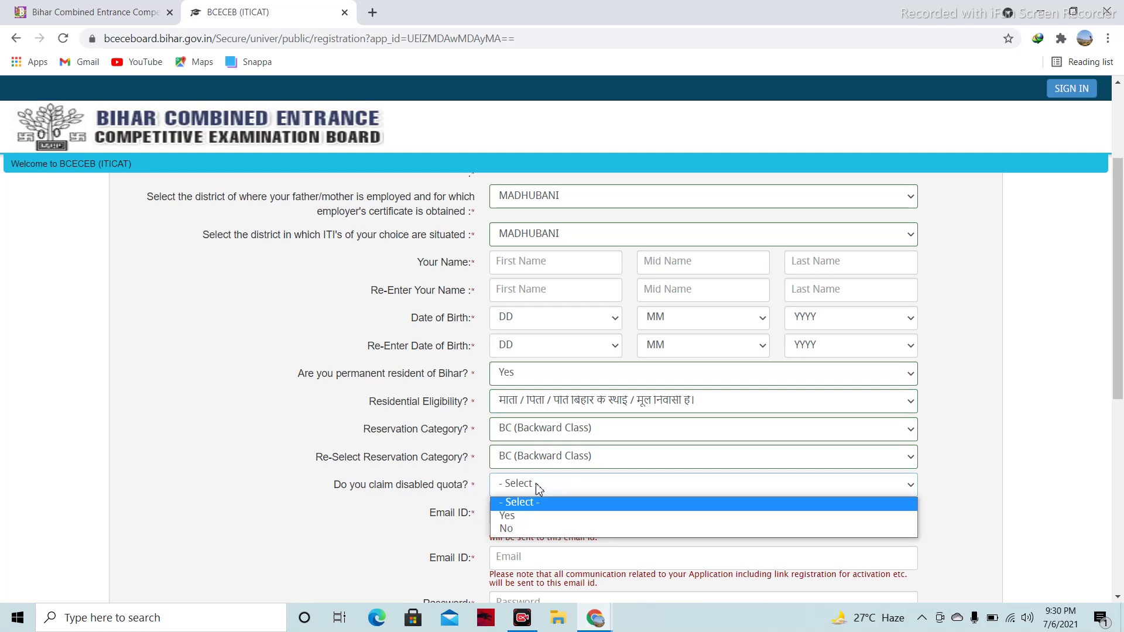
click(524, 530)
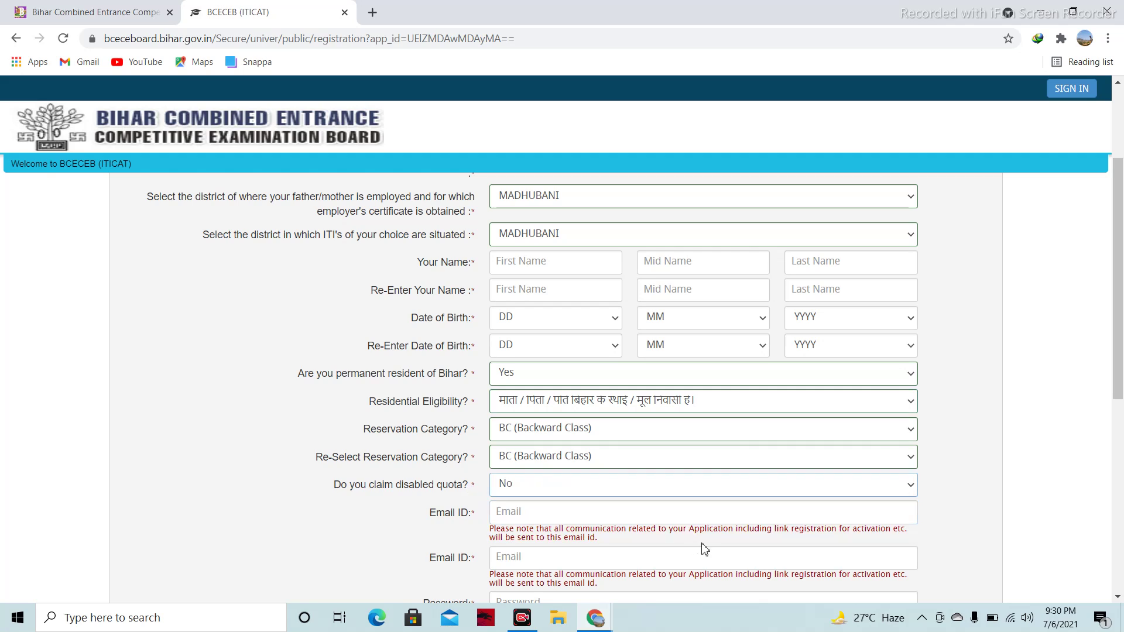
drag(1122, 320, 1121, 380)
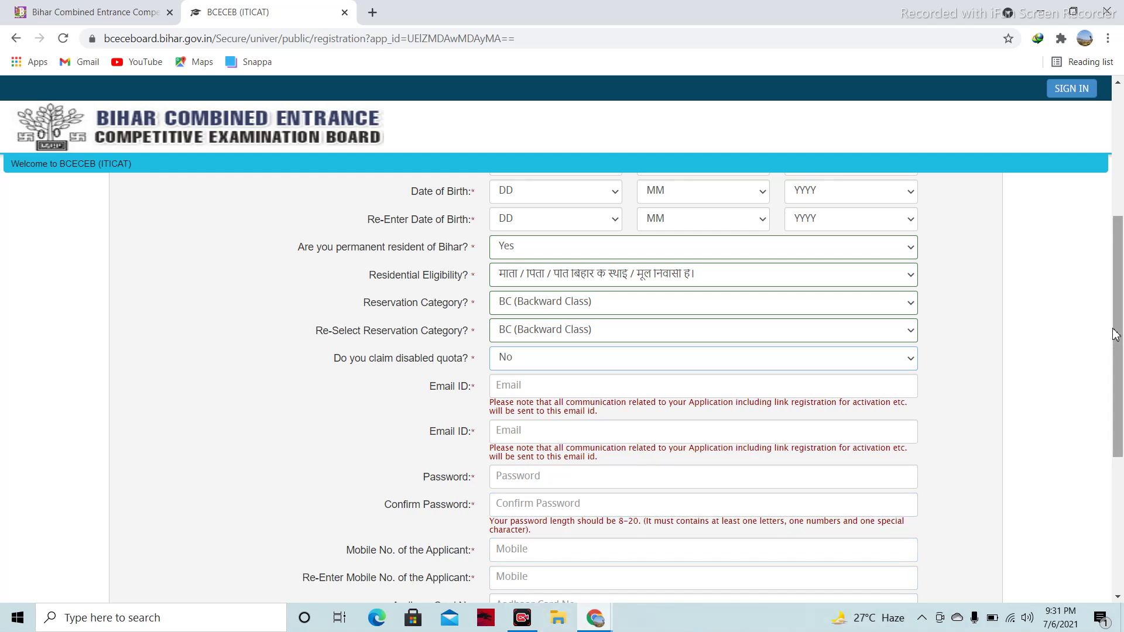
drag(1114, 339, 1122, 260)
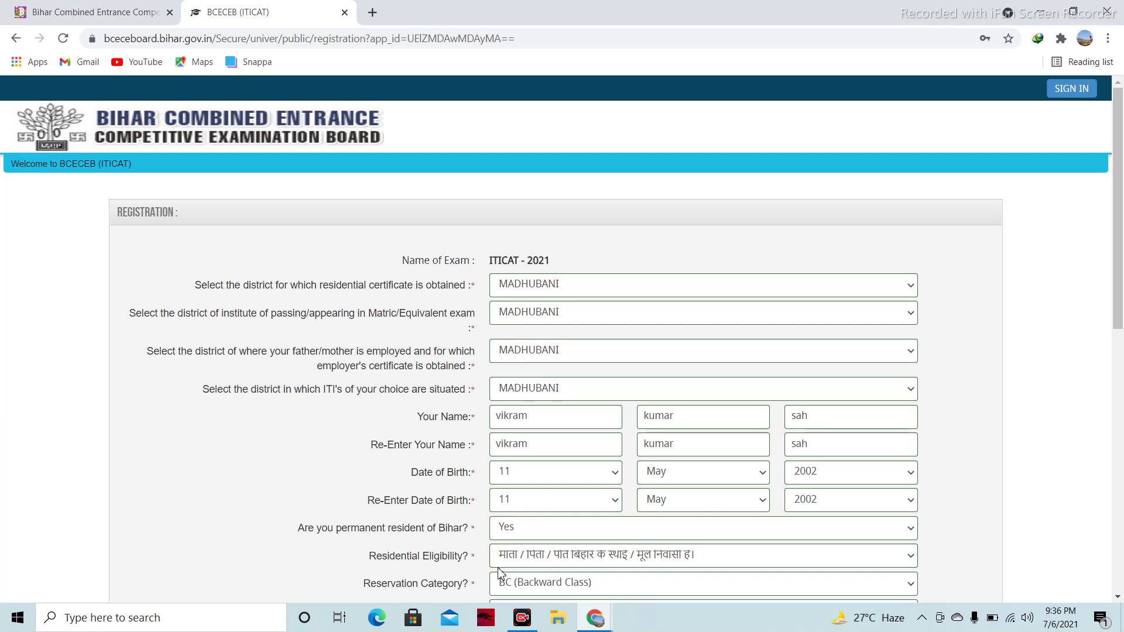
scroll(777, 359, down, 1)
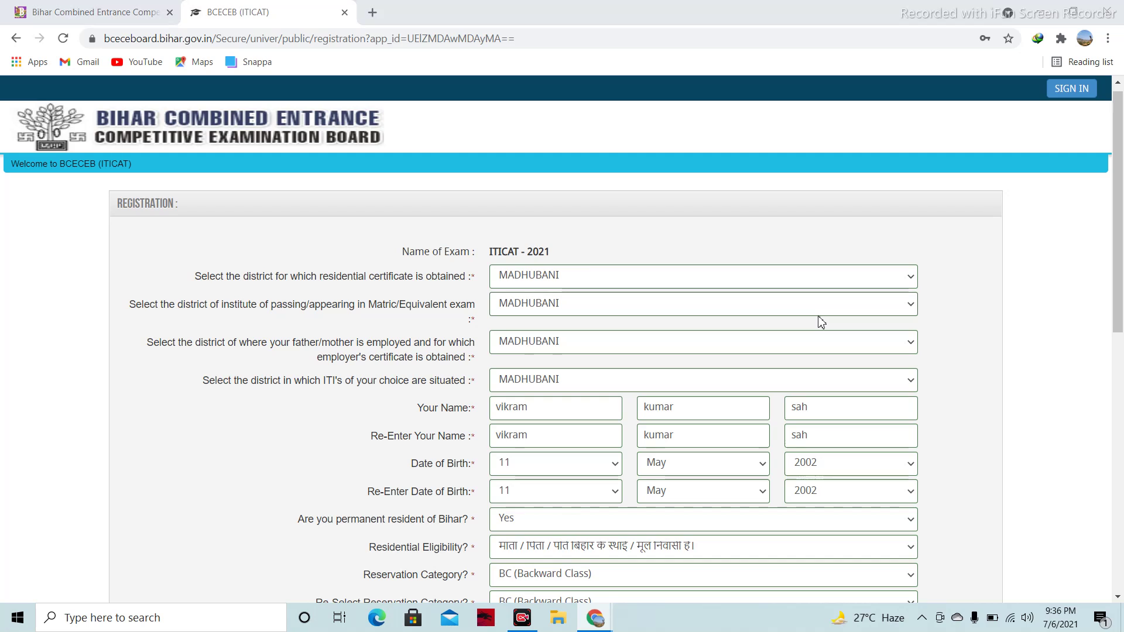
key(ctrl+n)
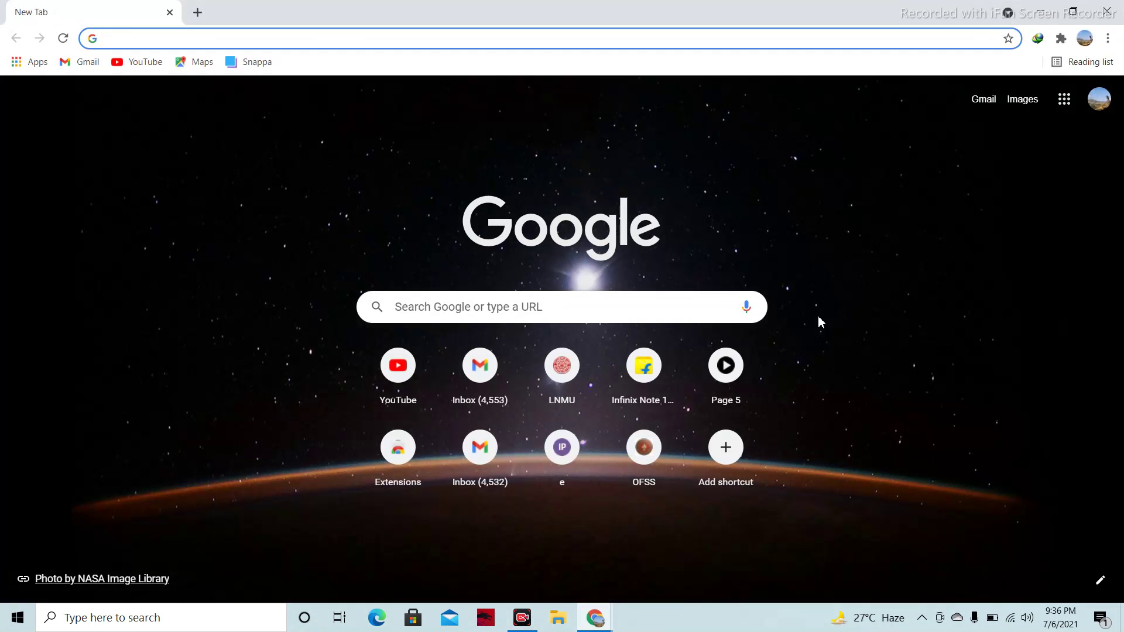
Close the new window and submit the form twice, dismissing middle-name mismatch and invalid captcha errors
key(ctrl+w)
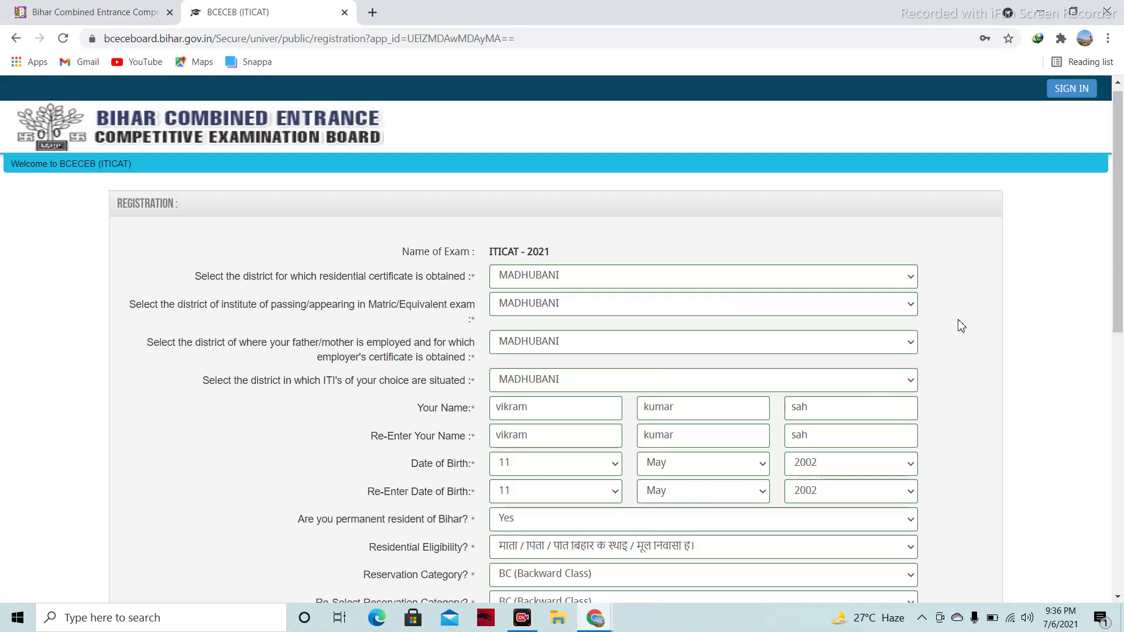
drag(1119, 296, 1122, 574)
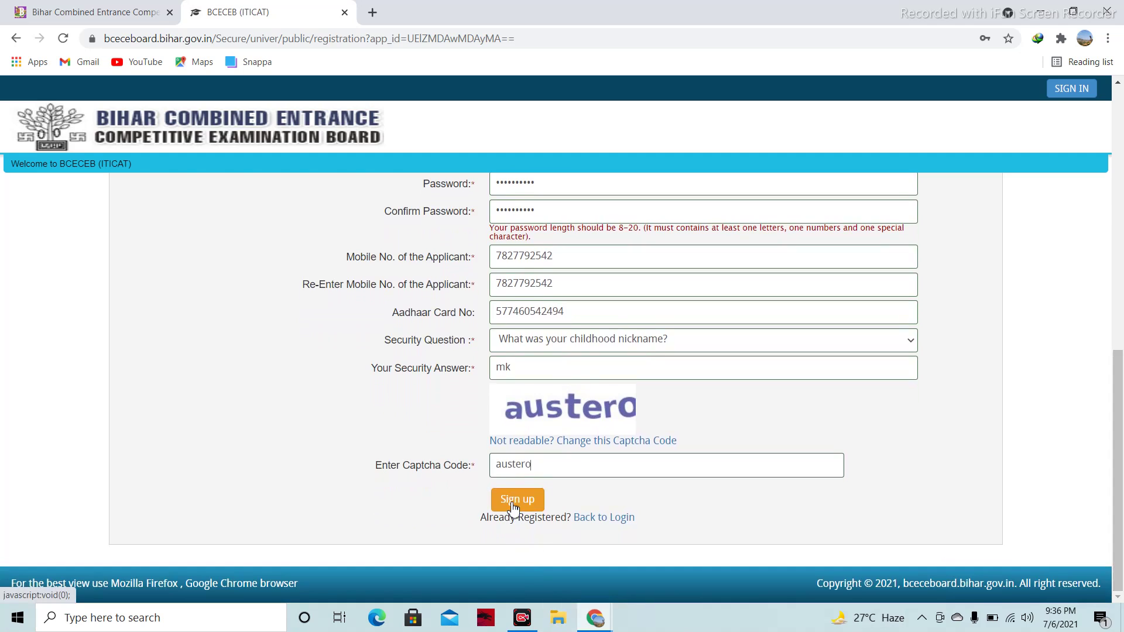
click(512, 504)
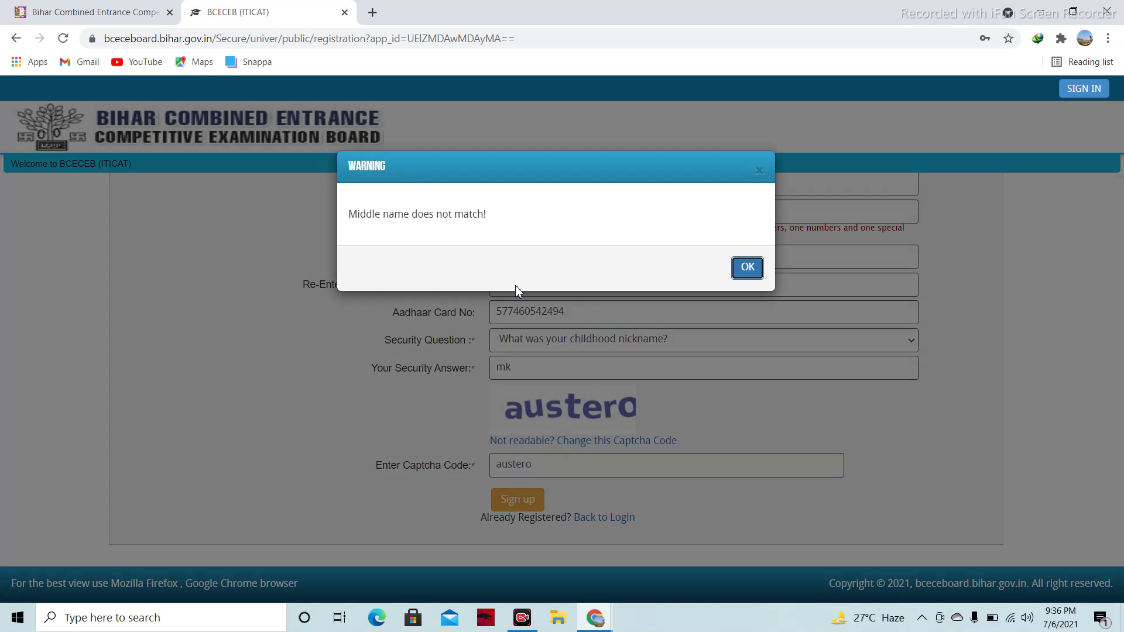
click(748, 268)
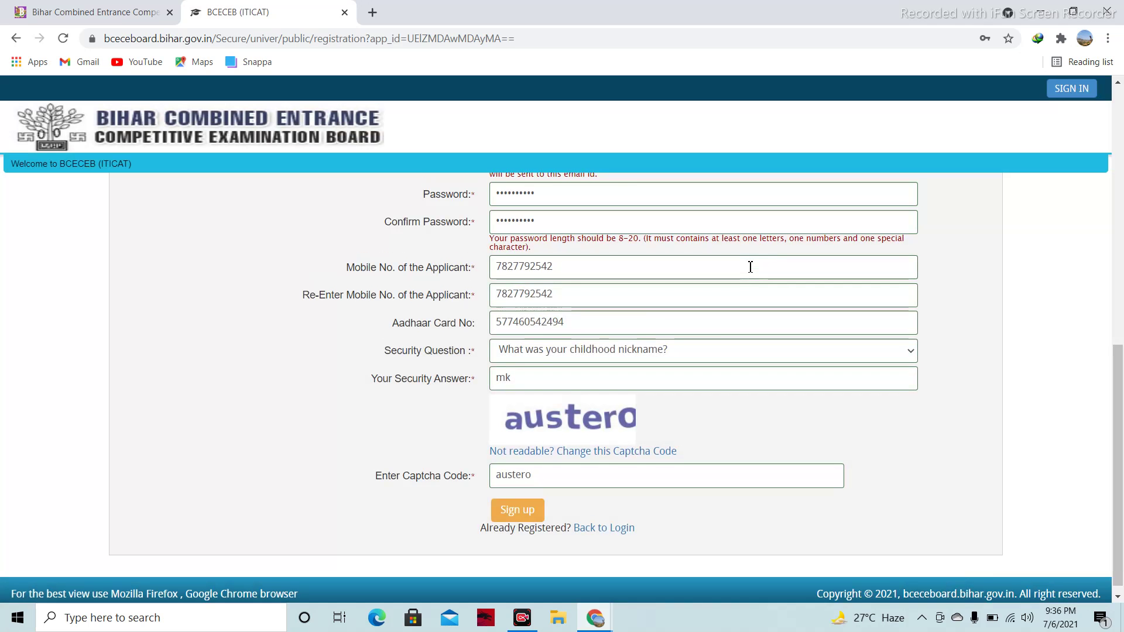
click(537, 507)
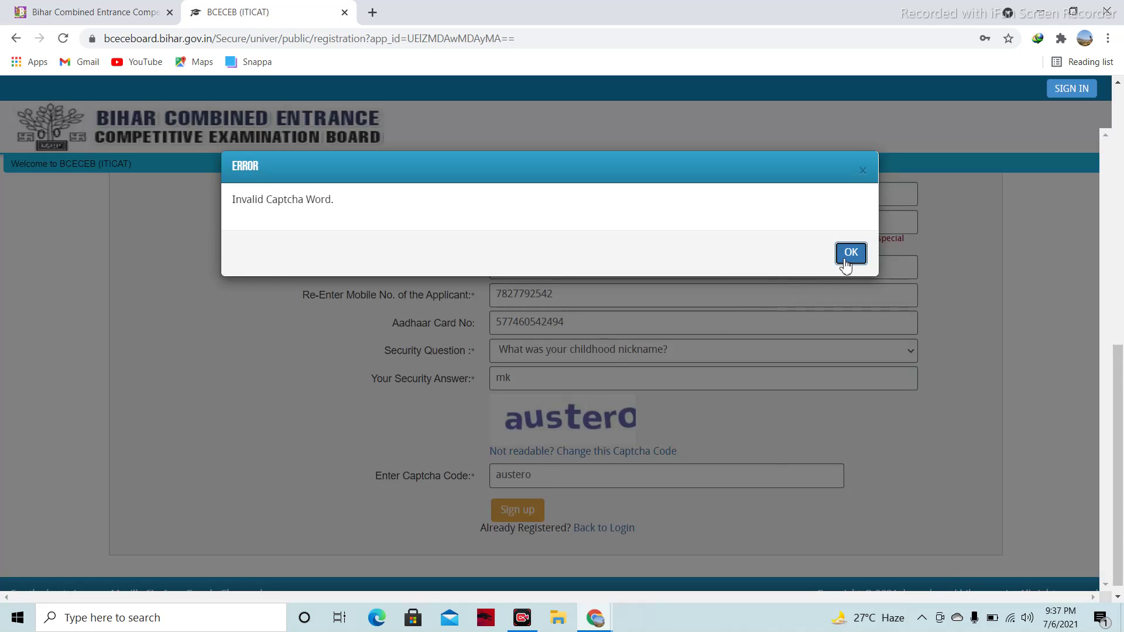
click(847, 256)
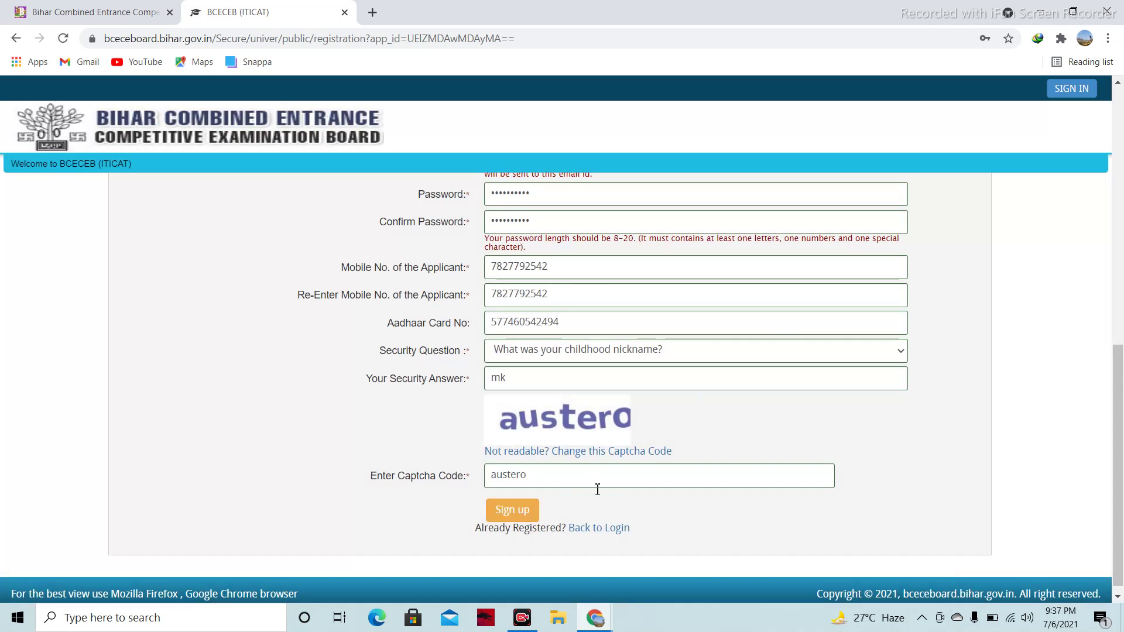
Sign up, confirm the Registration Details dialog, and go to Enter Activation Code
click(514, 510)
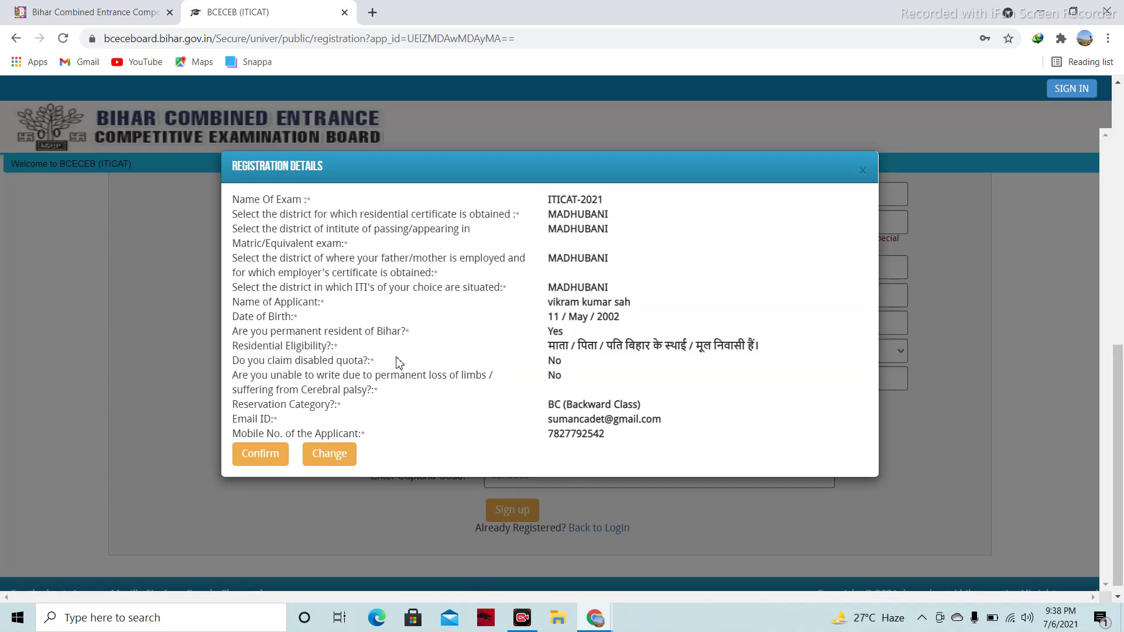
click(250, 460)
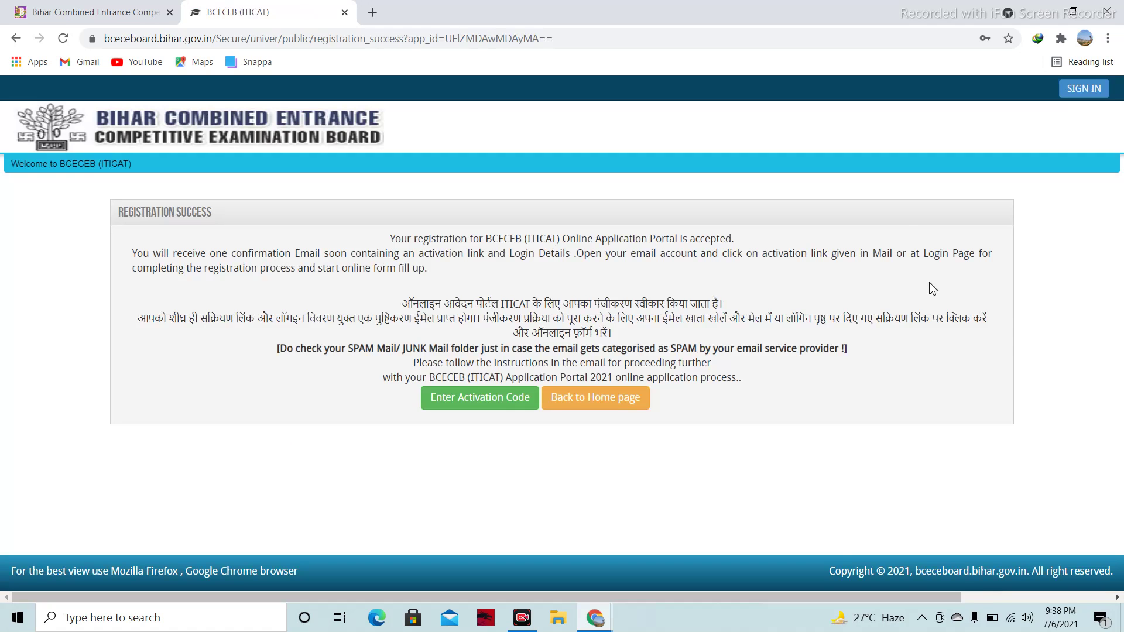
click(490, 403)
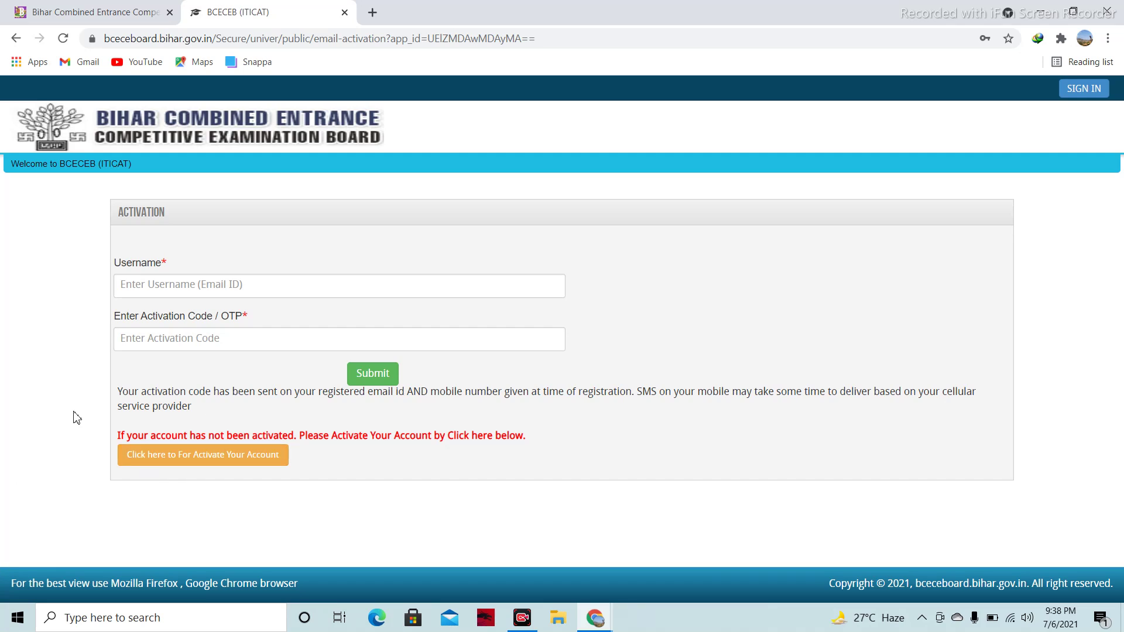
Enter the registered e-mail as username plus the activation code and submit; the portal rejects it
click(193, 338)
click(207, 281)
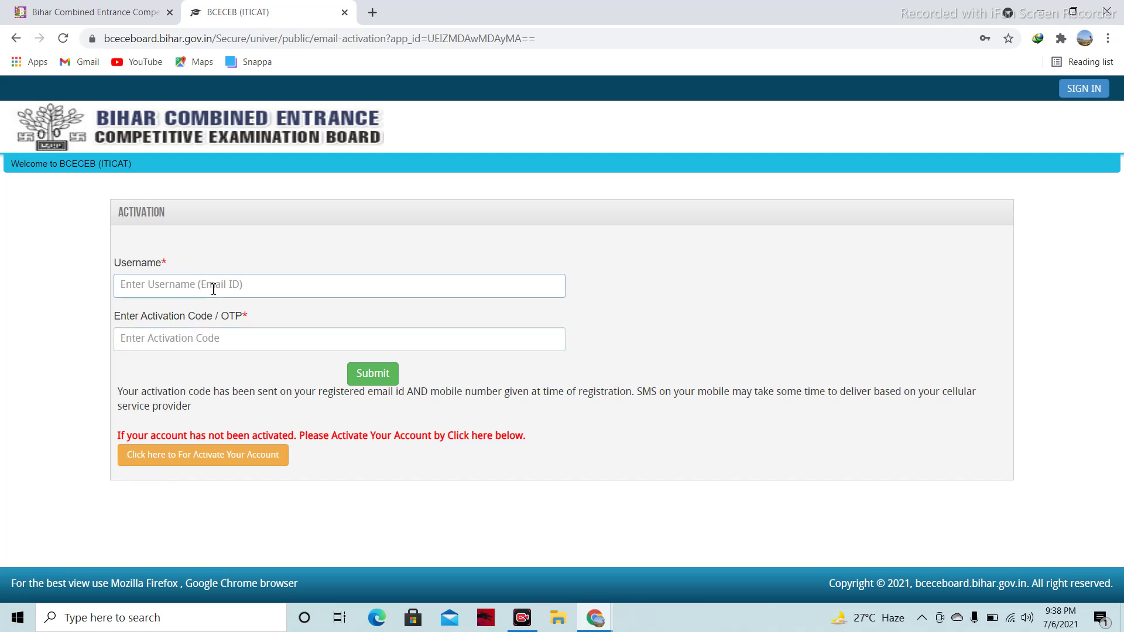
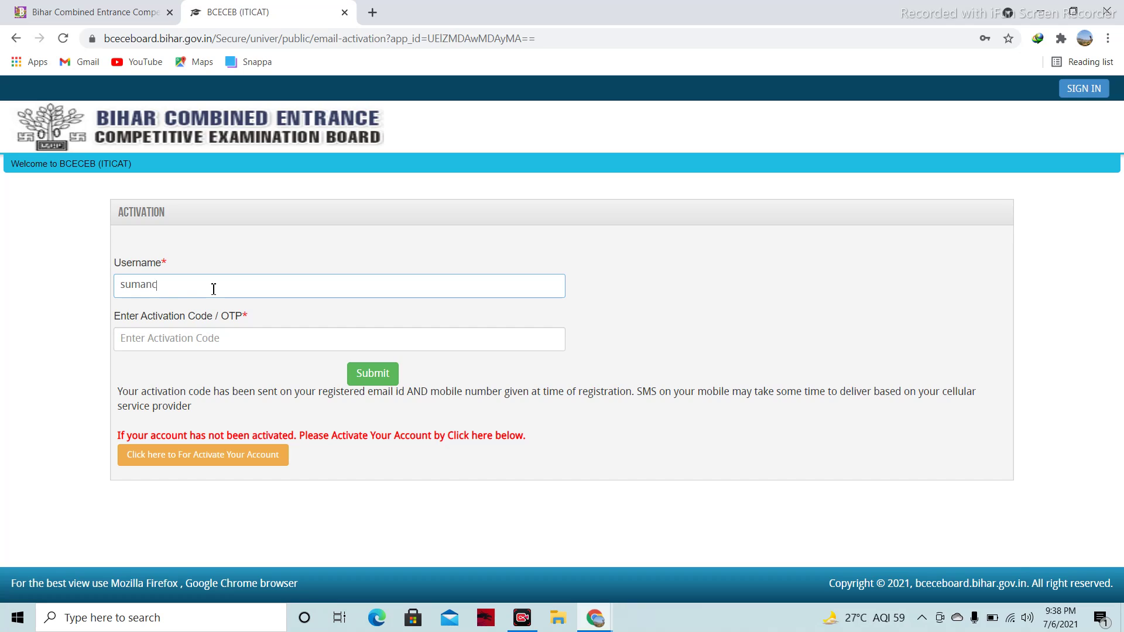
click(227, 341)
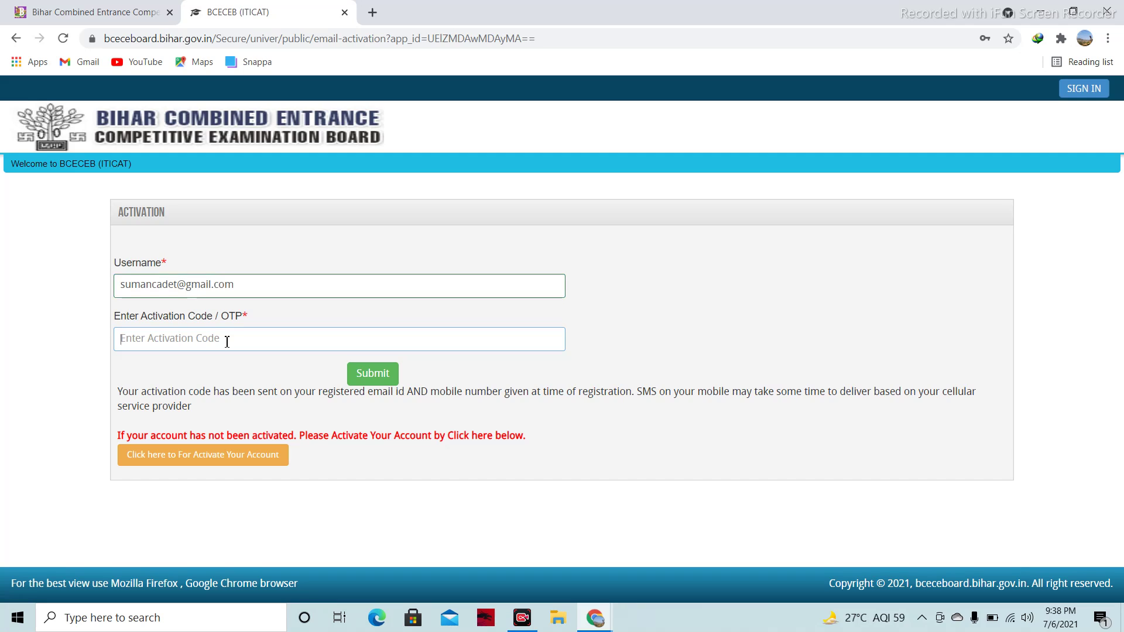
click(378, 385)
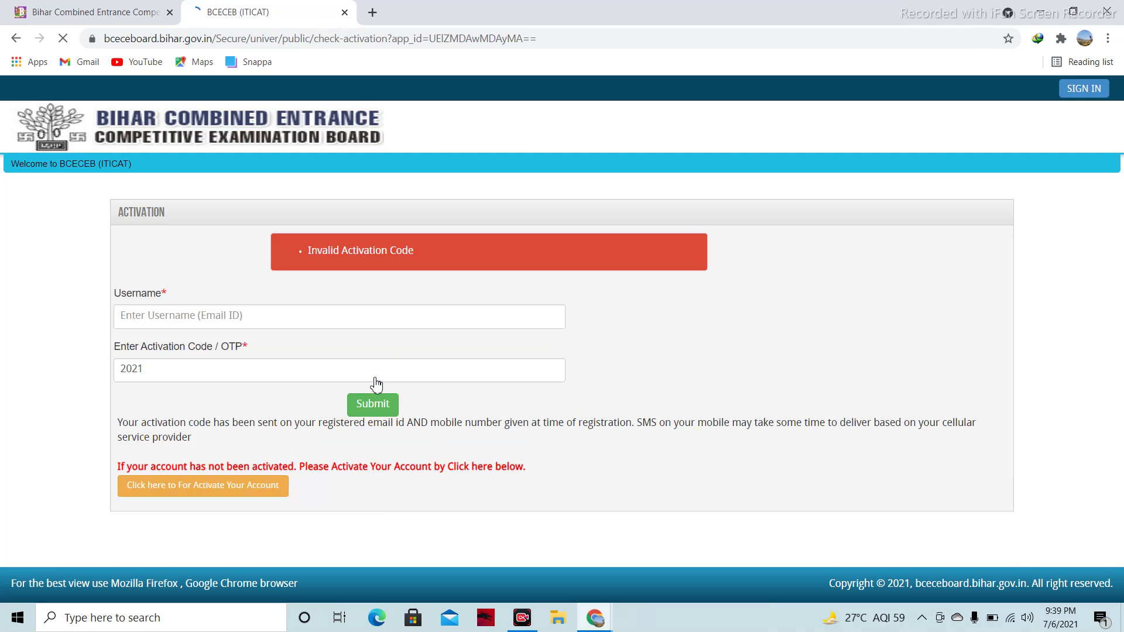
click(206, 374)
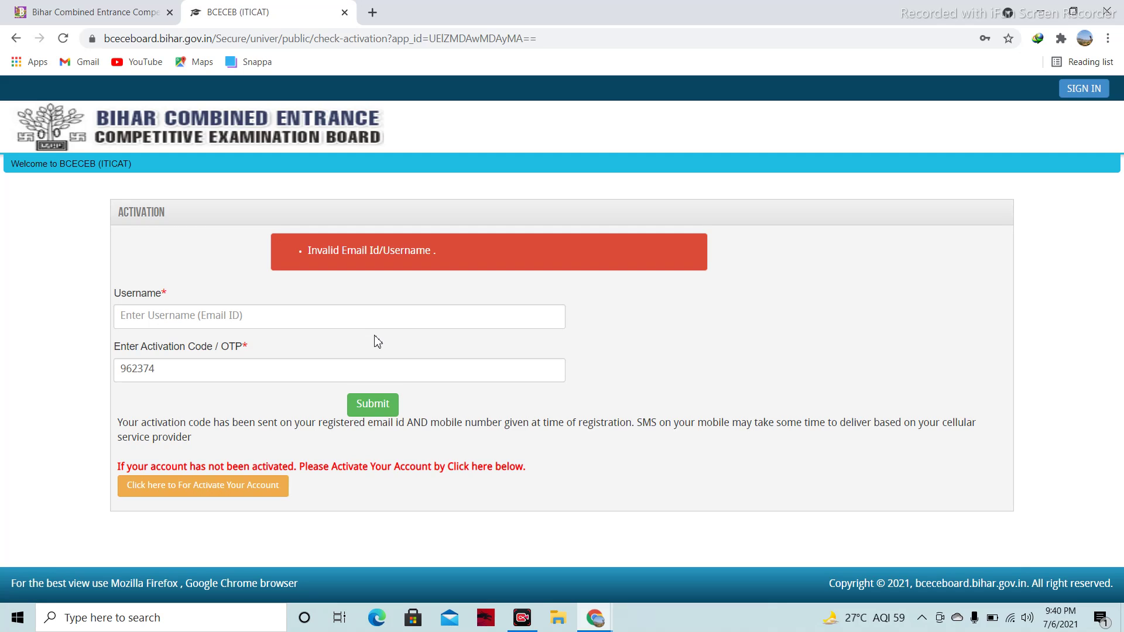
Retry activation using the applicant's full name as the username
click(132, 321)
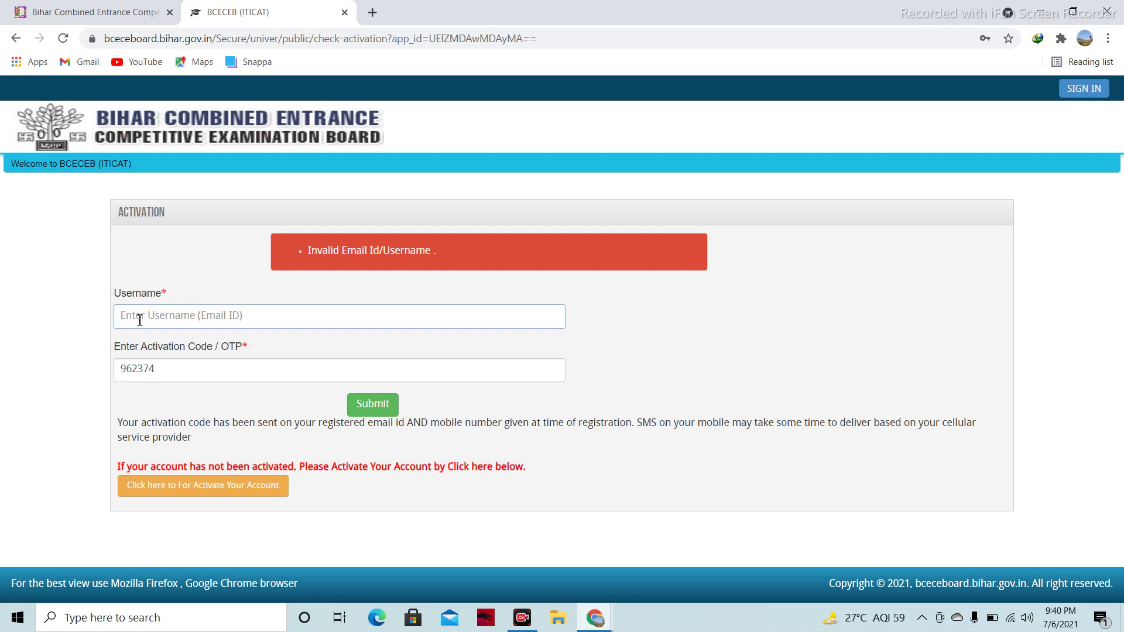
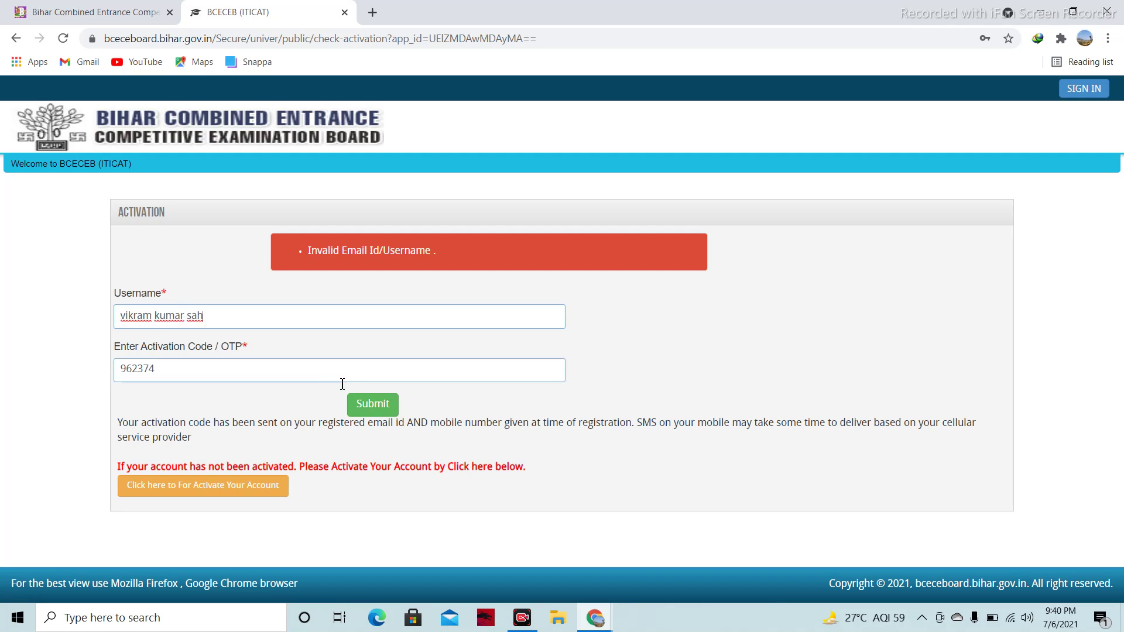
click(382, 404)
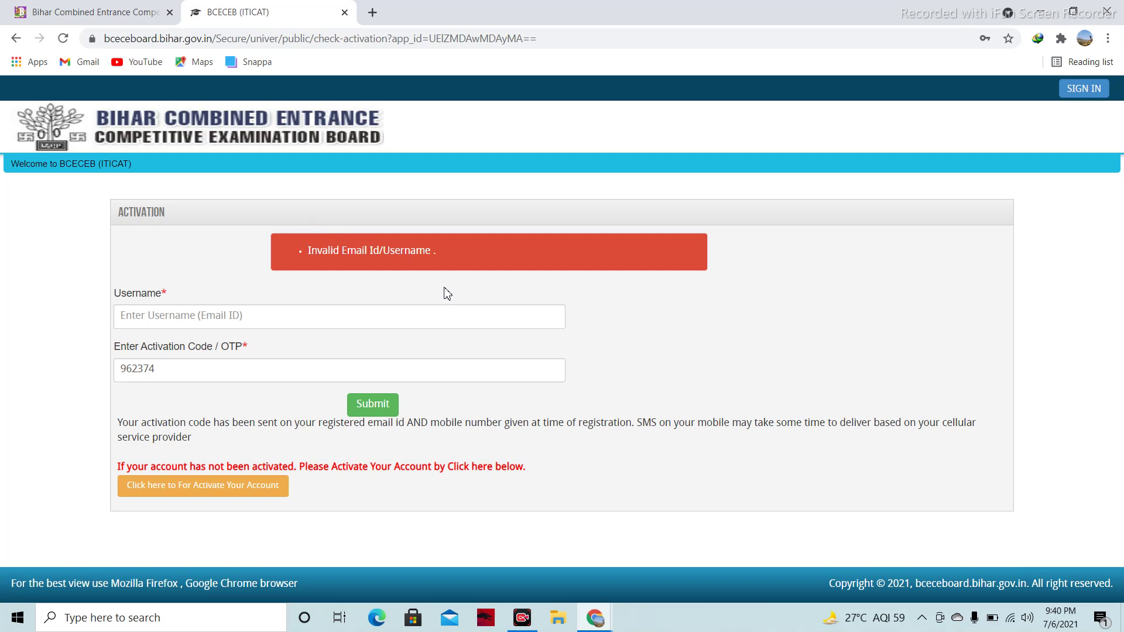
Resubmit activation with the registered e-mail address as the username
click(353, 324)
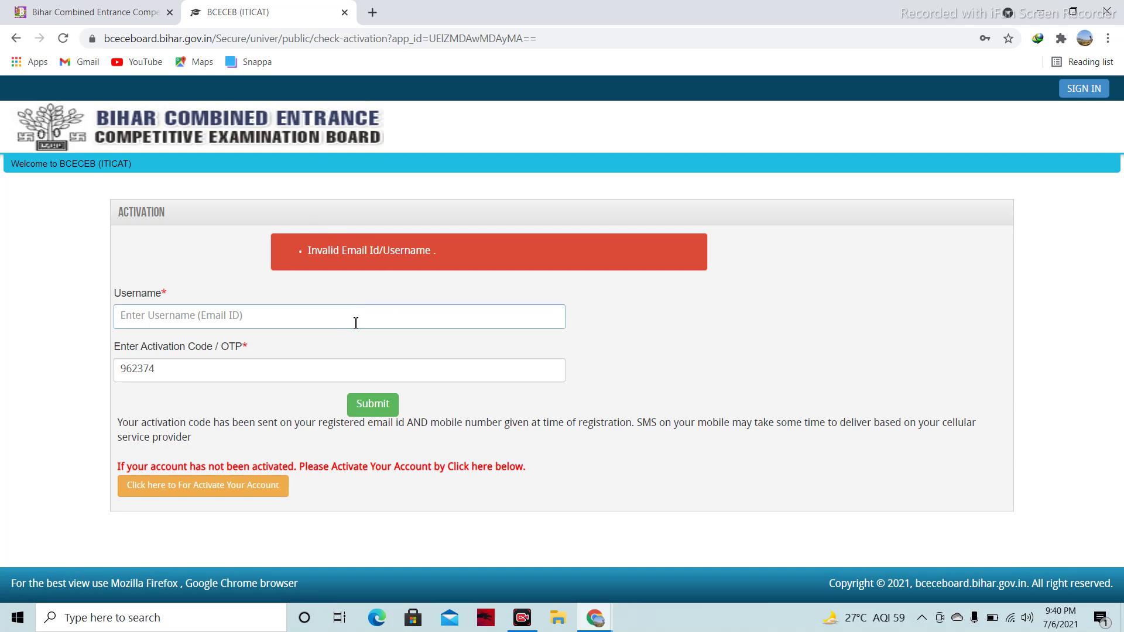
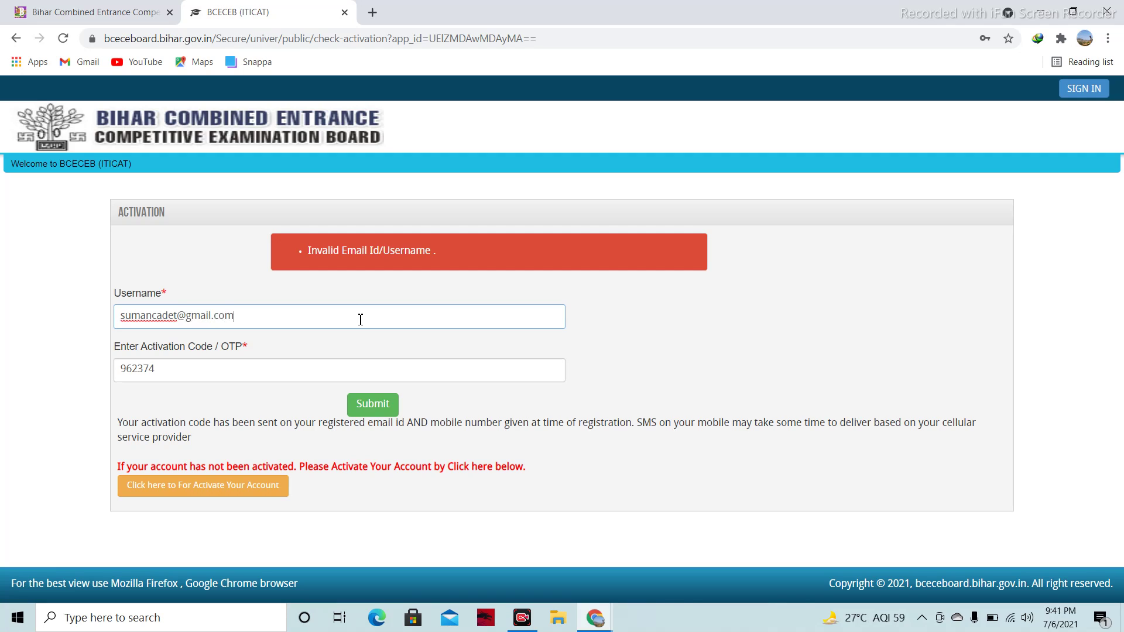
click(379, 407)
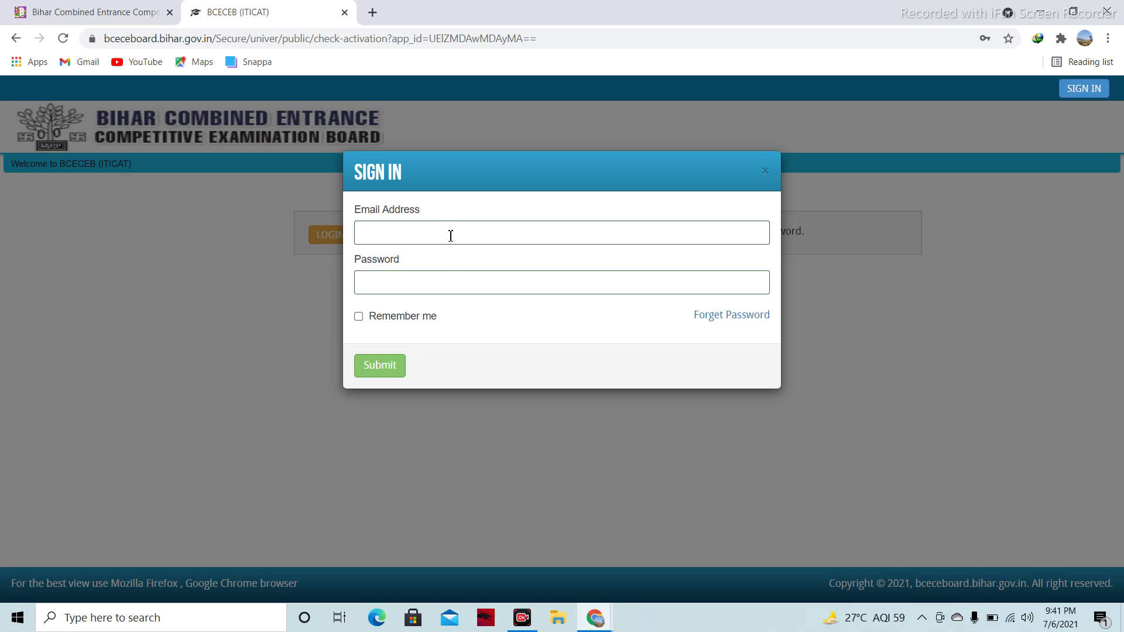
Sign in to the BCECEB portal using Chrome's saved email and password
click(386, 226)
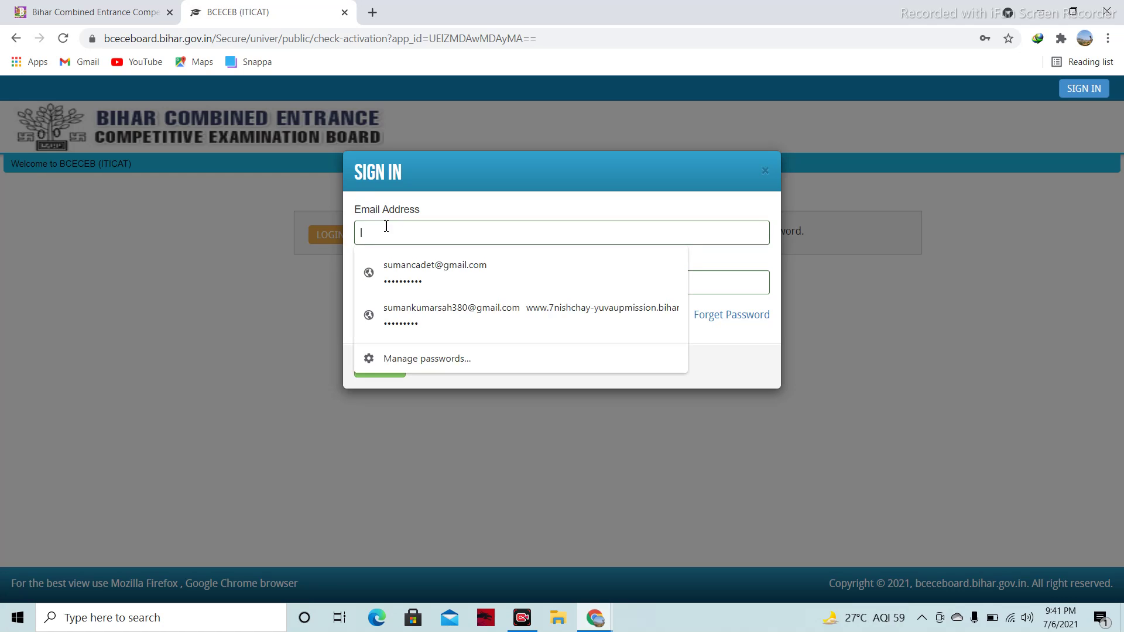
click(427, 272)
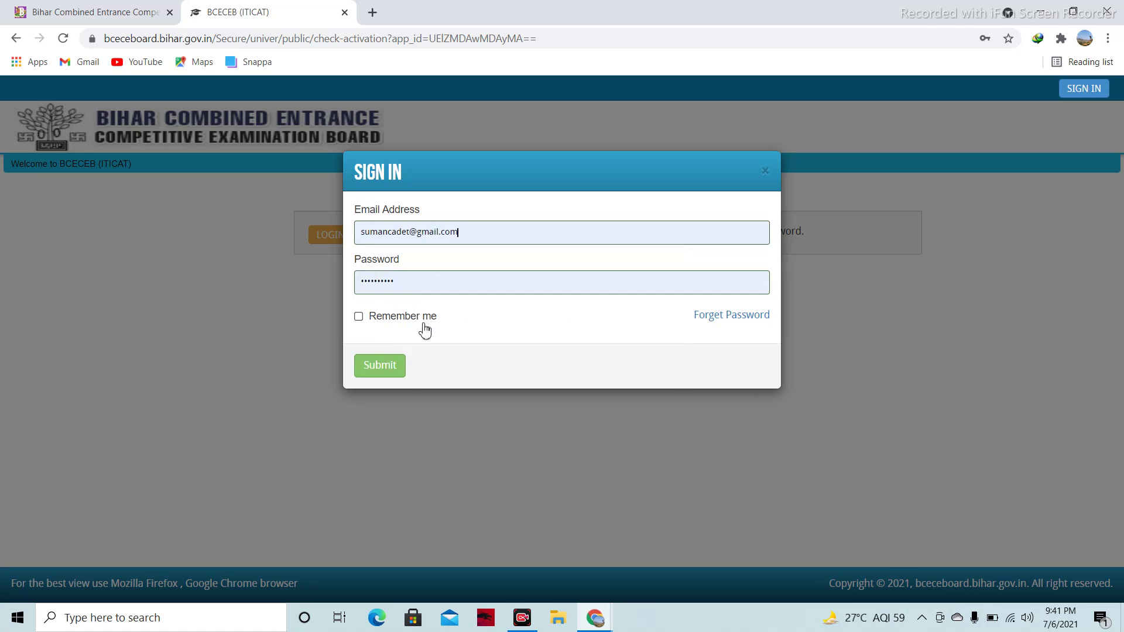
click(401, 372)
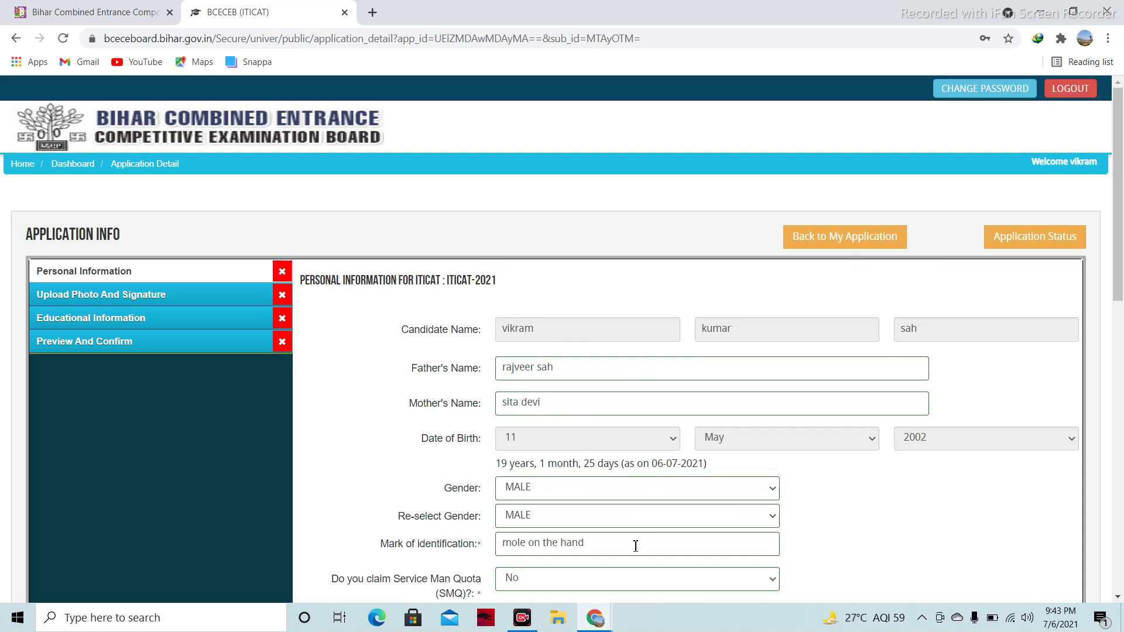
Tick 'Same as permanent address' for the correspondence address
drag(1119, 246, 1121, 341)
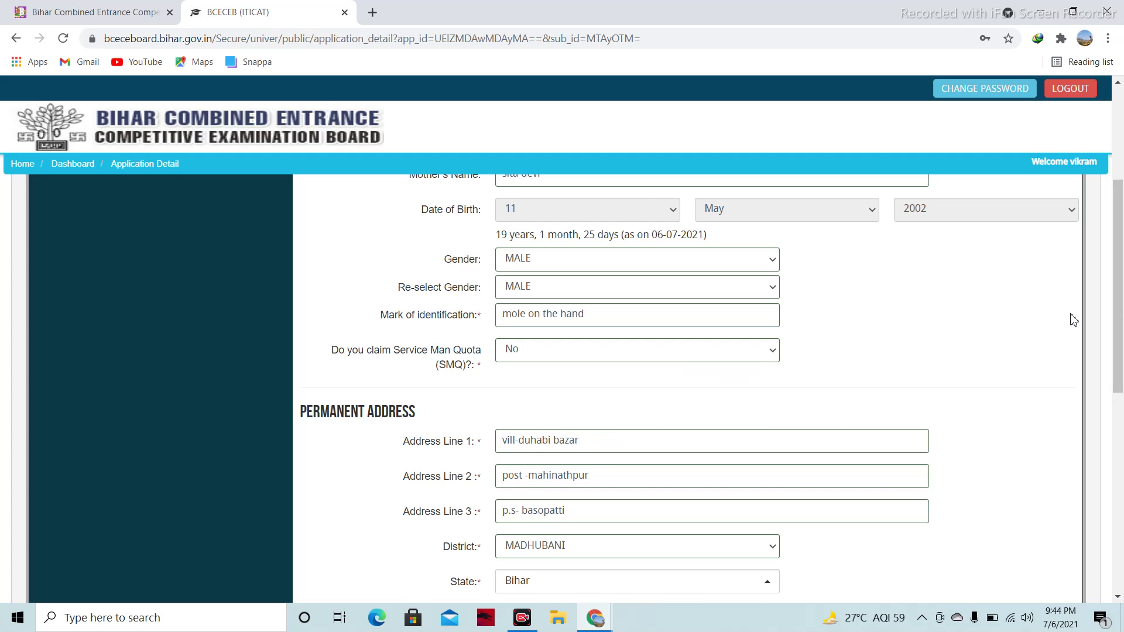
drag(1120, 294, 1121, 350)
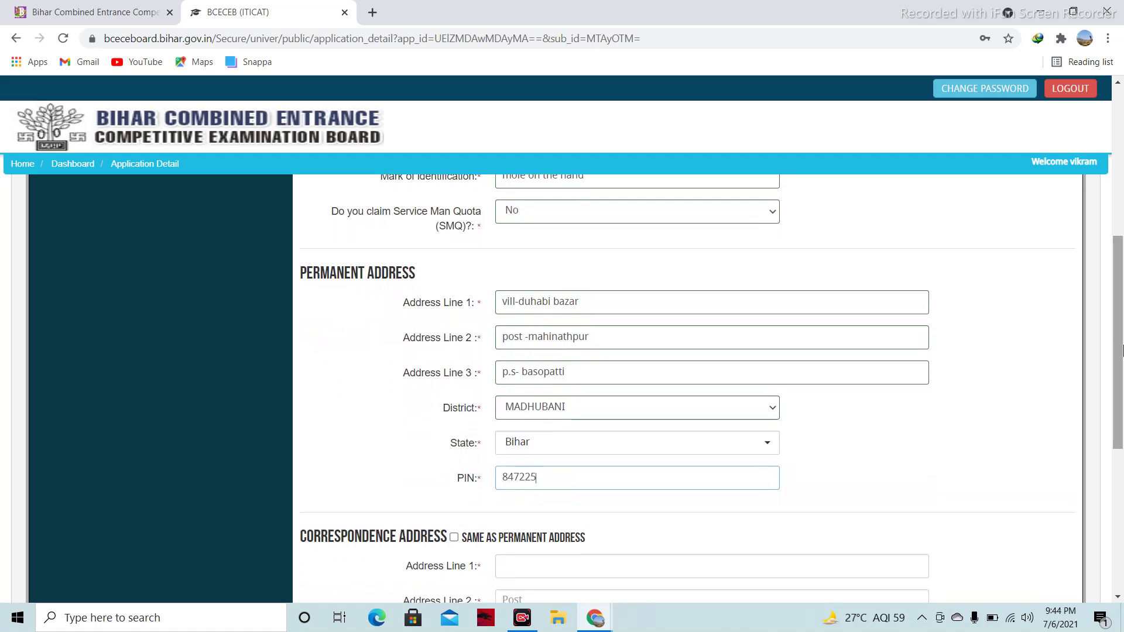
drag(1122, 350, 1121, 381)
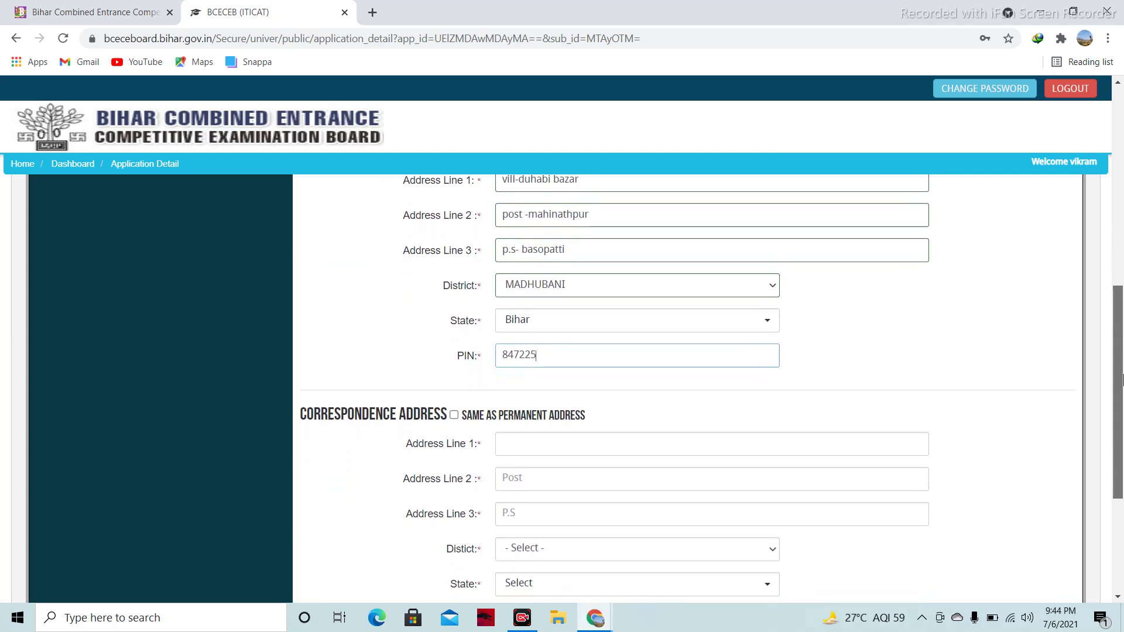
drag(1122, 379, 1122, 412)
click(454, 330)
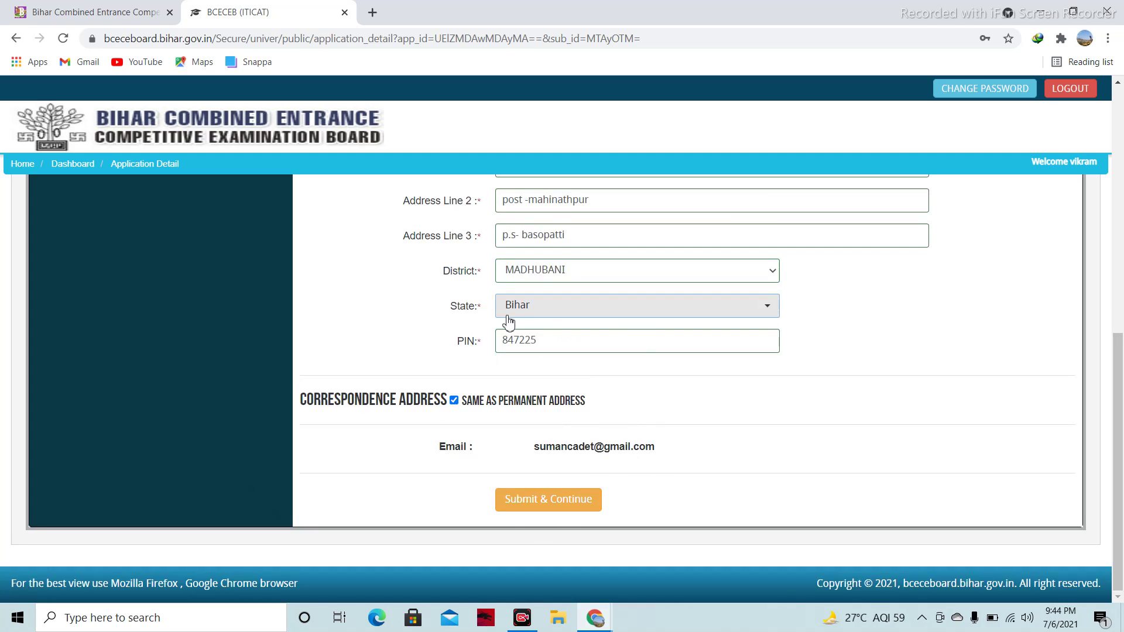
Save the personal information with Submit & Continue
scroll(508, 322, up, 8)
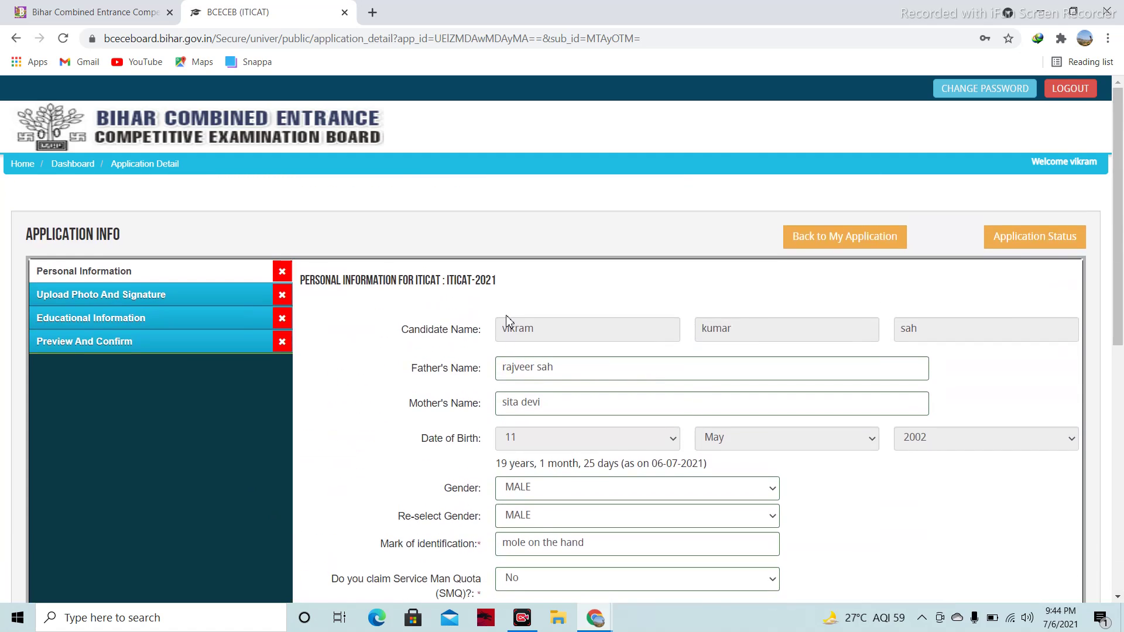
scroll(508, 322, down, 8)
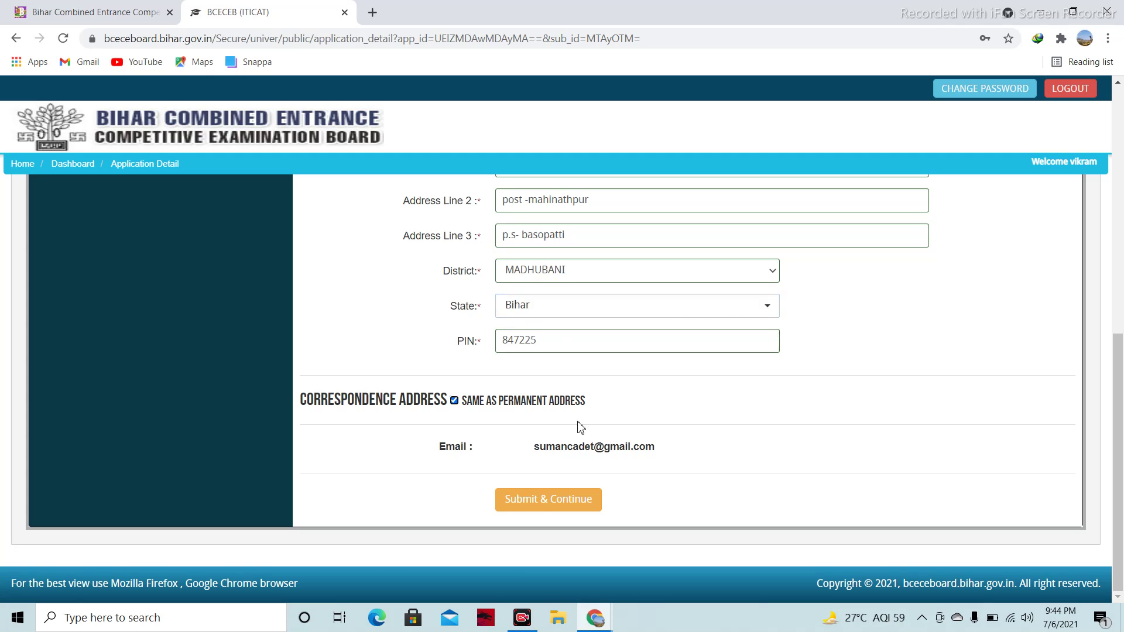
click(542, 502)
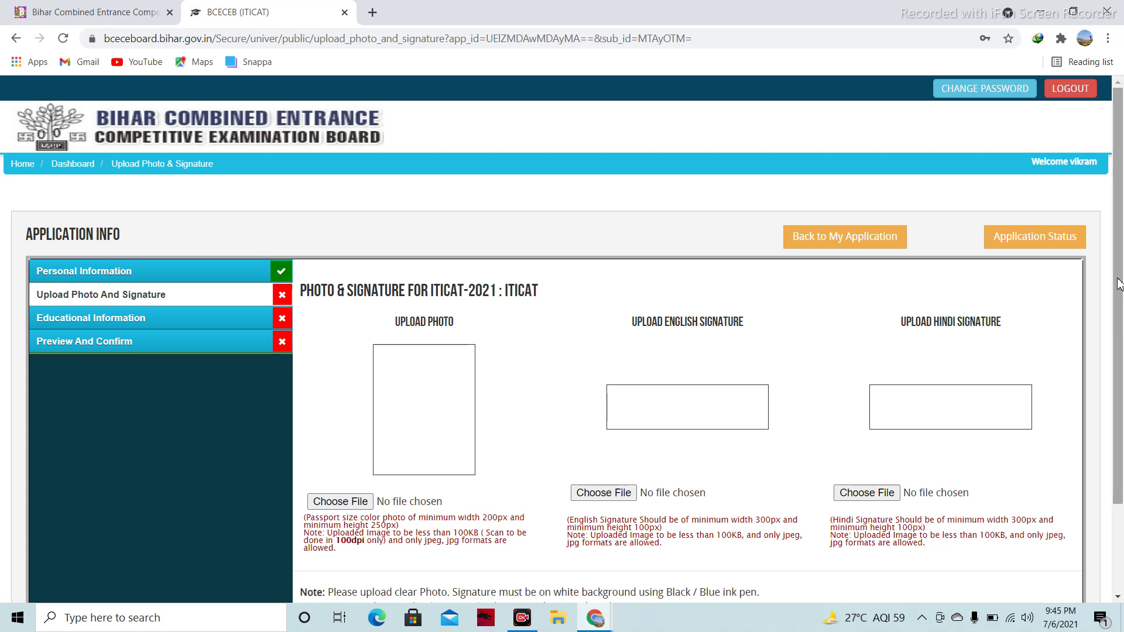
Submit the chosen photo, English signature and Hindi signature files
scroll(1123, 366, down, 1)
scroll(1122, 366, down, 1)
scroll(1123, 345, up, 2)
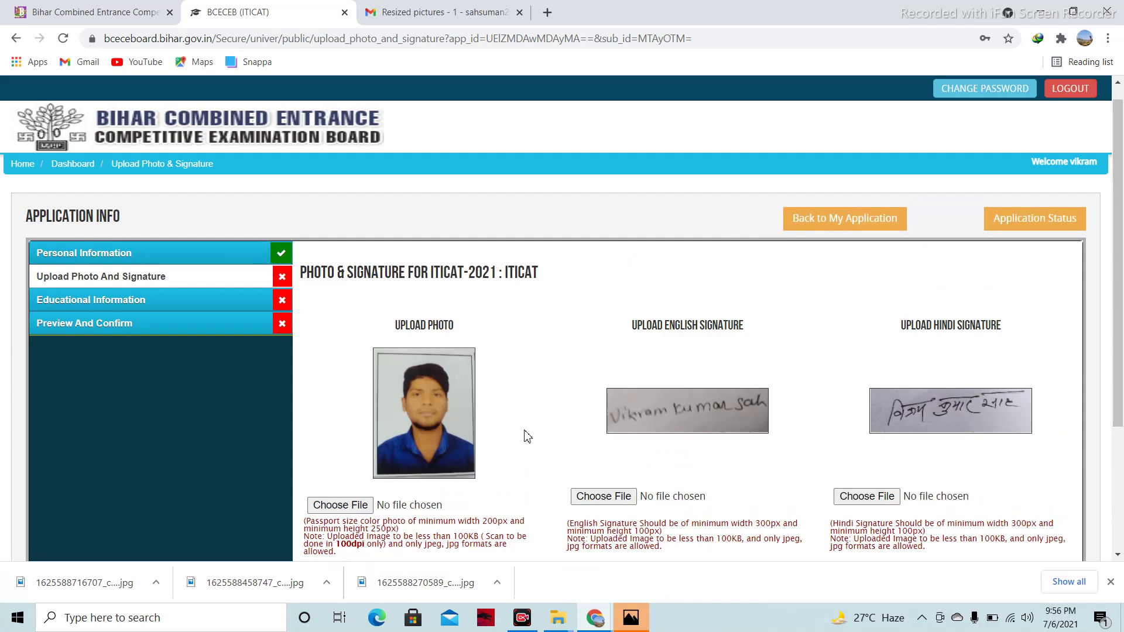
scroll(527, 436, down, 1)
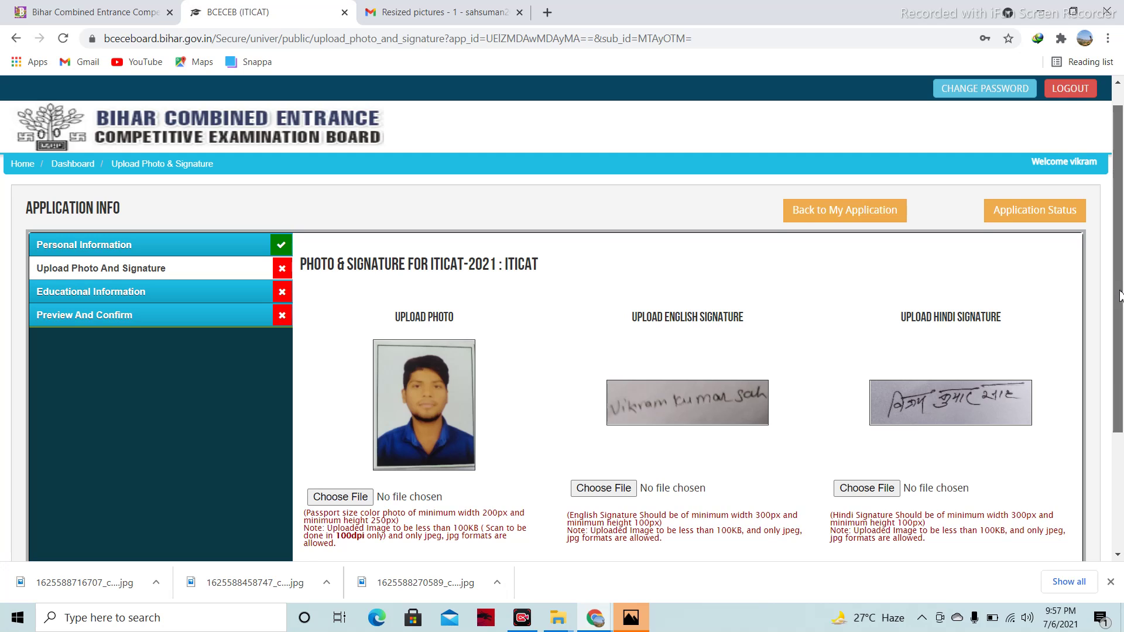
scroll(463, 385, down, 3)
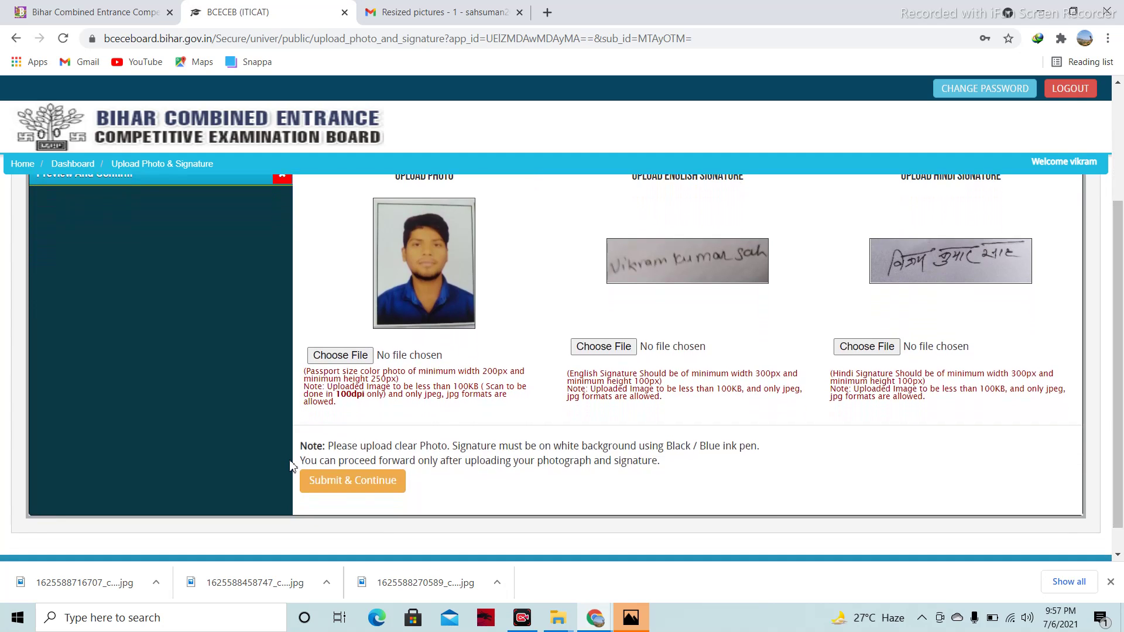
click(361, 487)
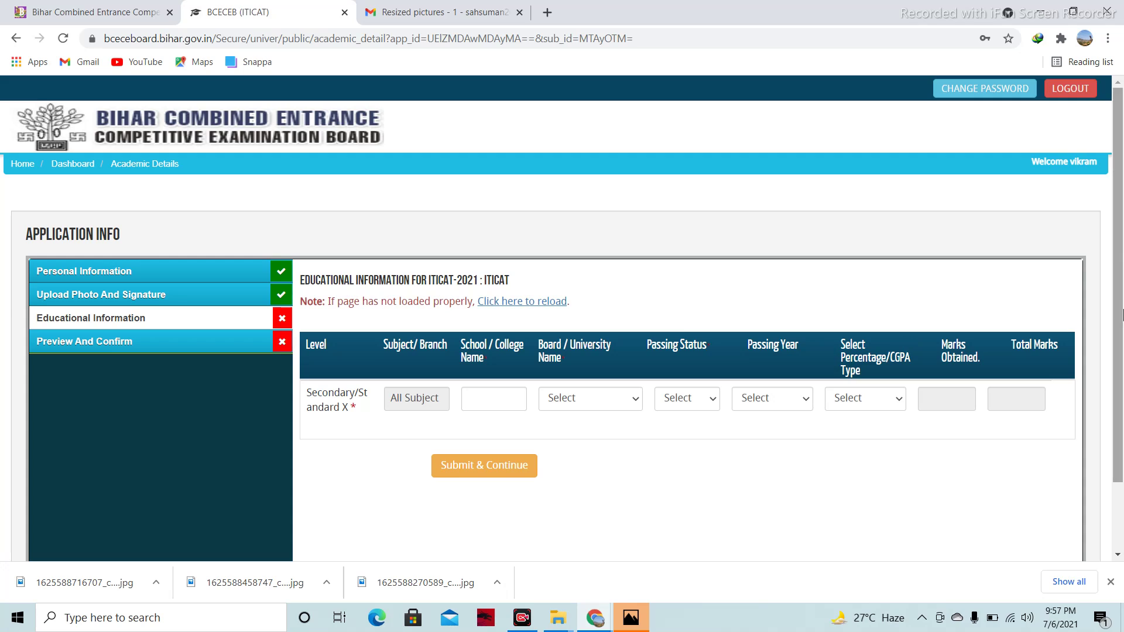
Set the Secondary board to Bihar School Examination Board and passing status to Passed
click(467, 401)
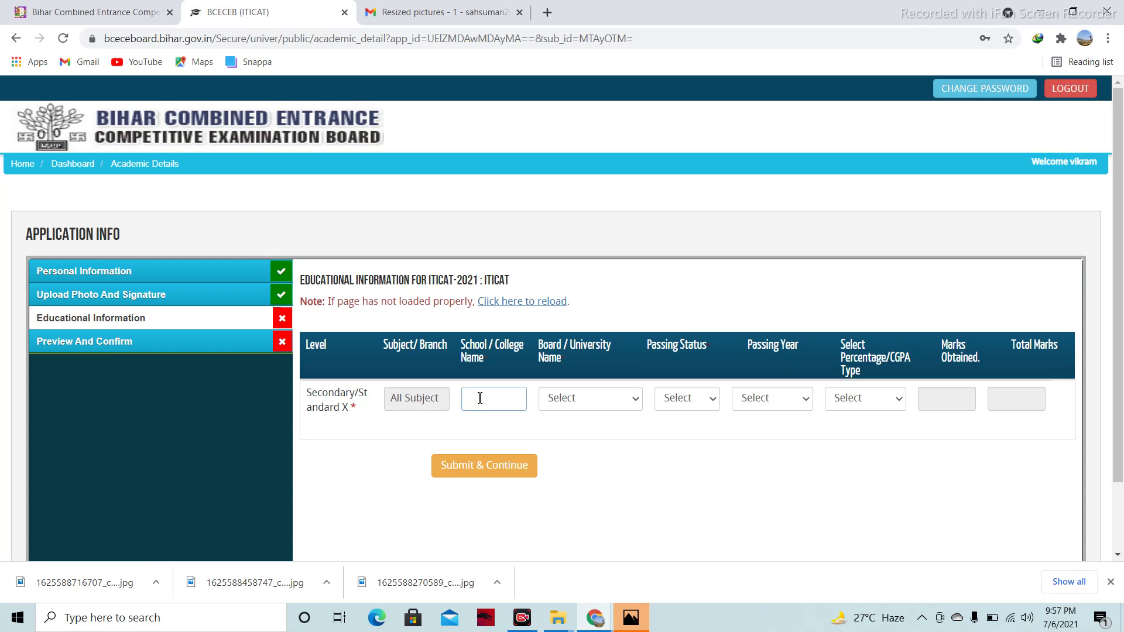
click(622, 400)
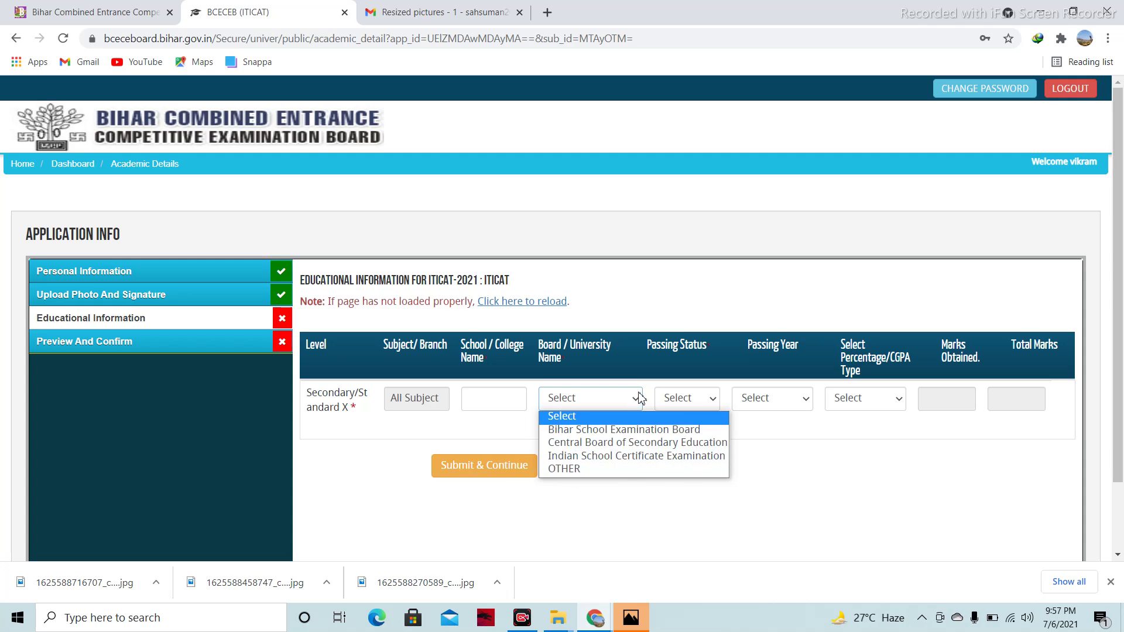
click(626, 430)
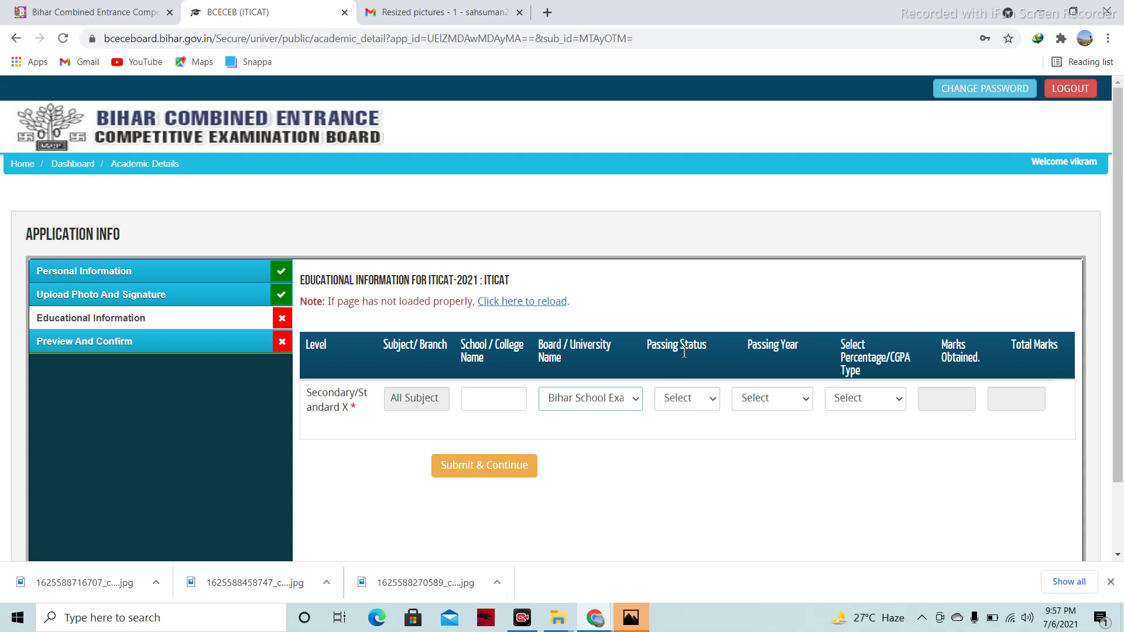
click(683, 399)
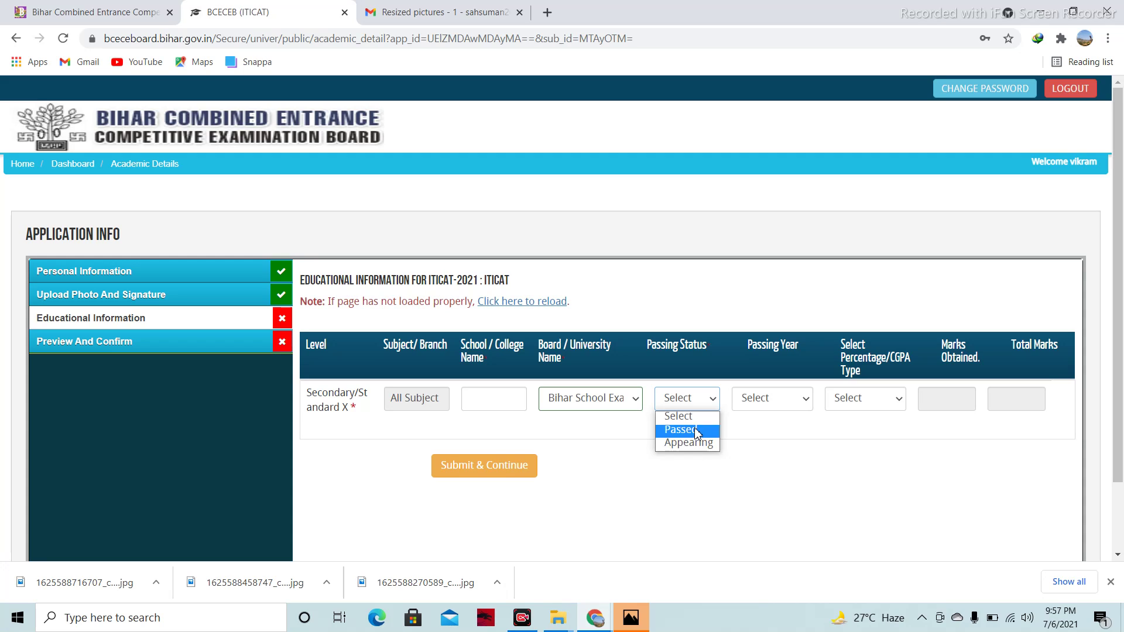
click(696, 430)
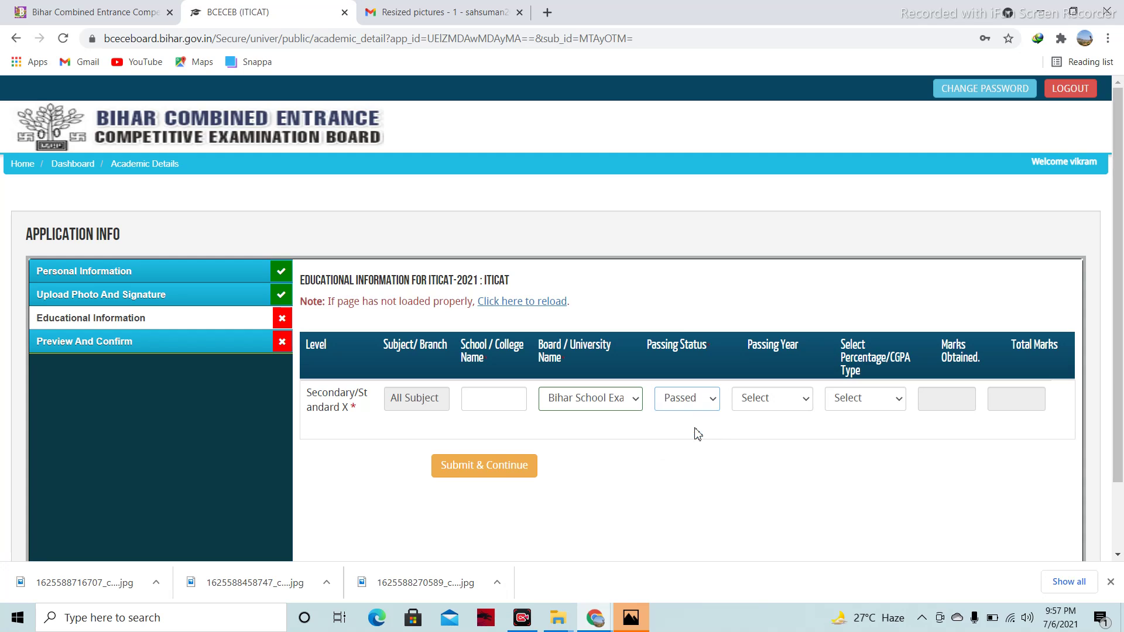
click(764, 406)
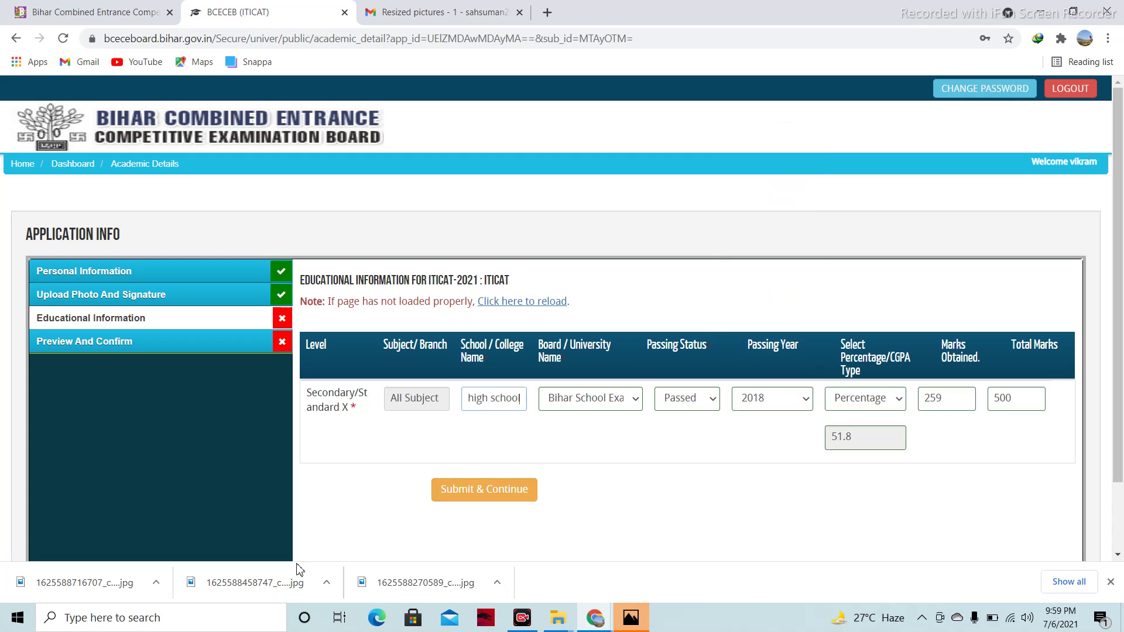
Complete the Secondary row with 'high school', 2018, Percentage, 259 of 500 marks, and submit
click(486, 426)
click(480, 434)
click(892, 401)
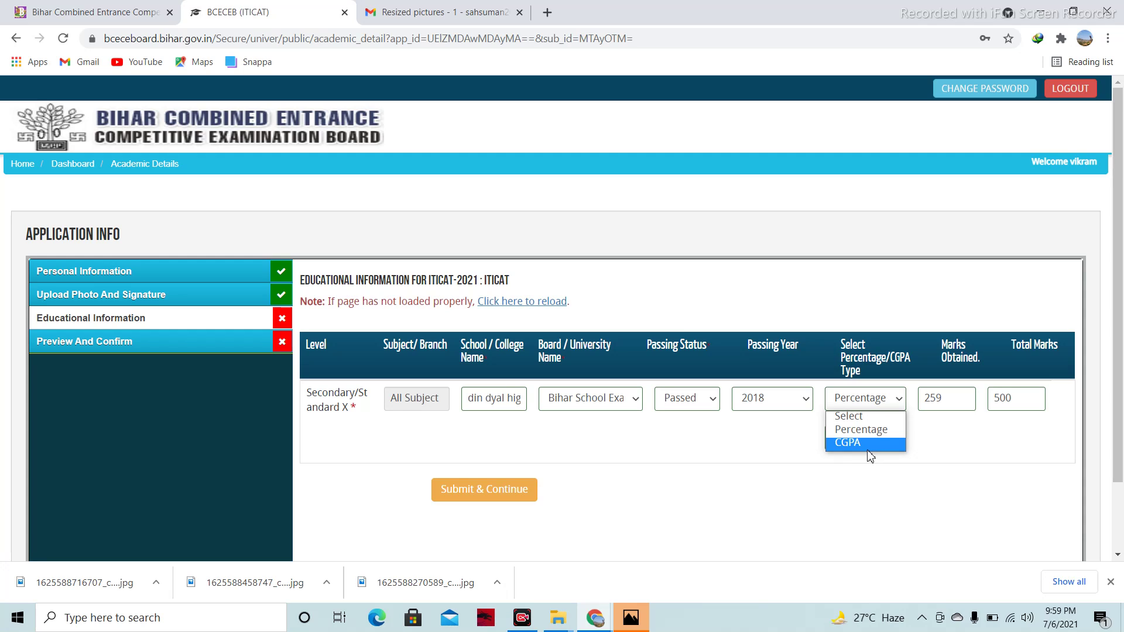
click(945, 435)
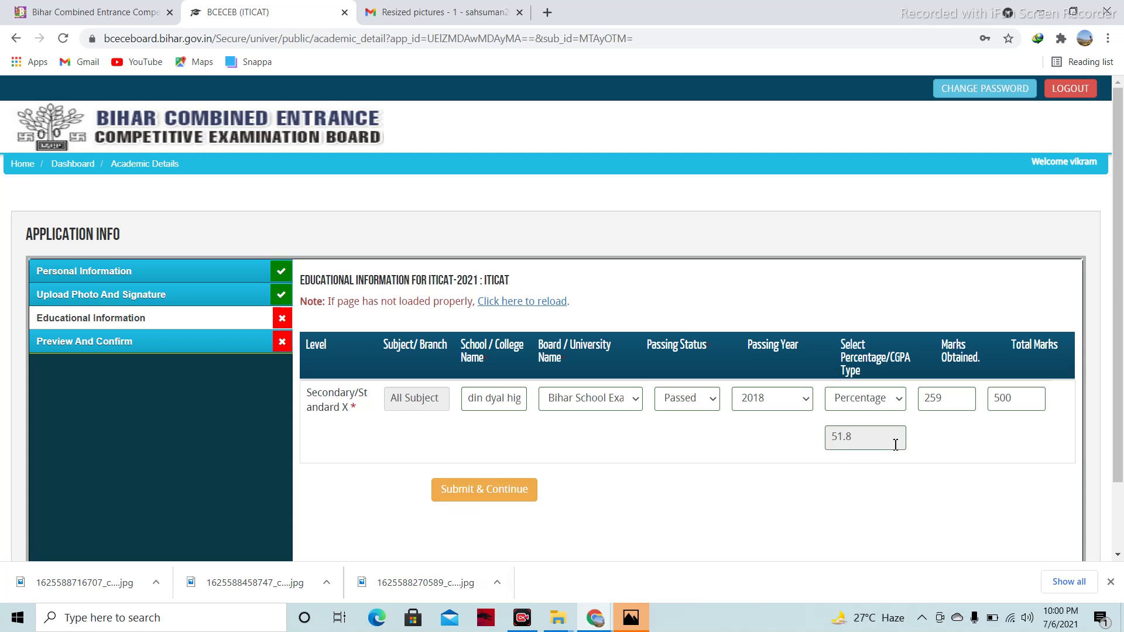
click(514, 493)
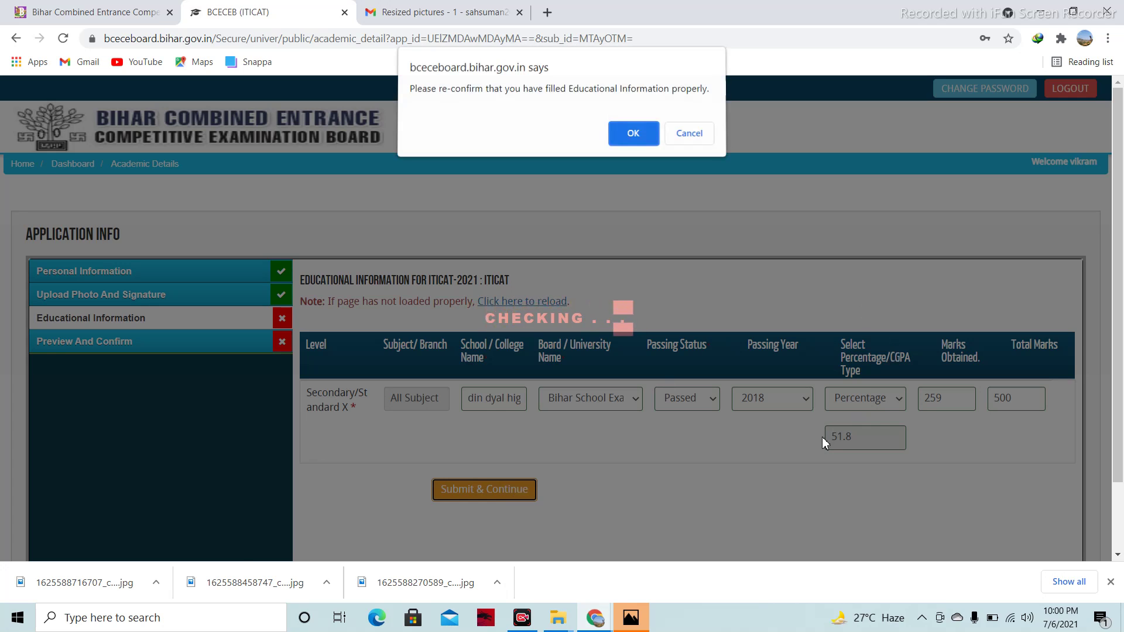
Accept the educational details re-confirm alert and scroll through the application preview
click(632, 132)
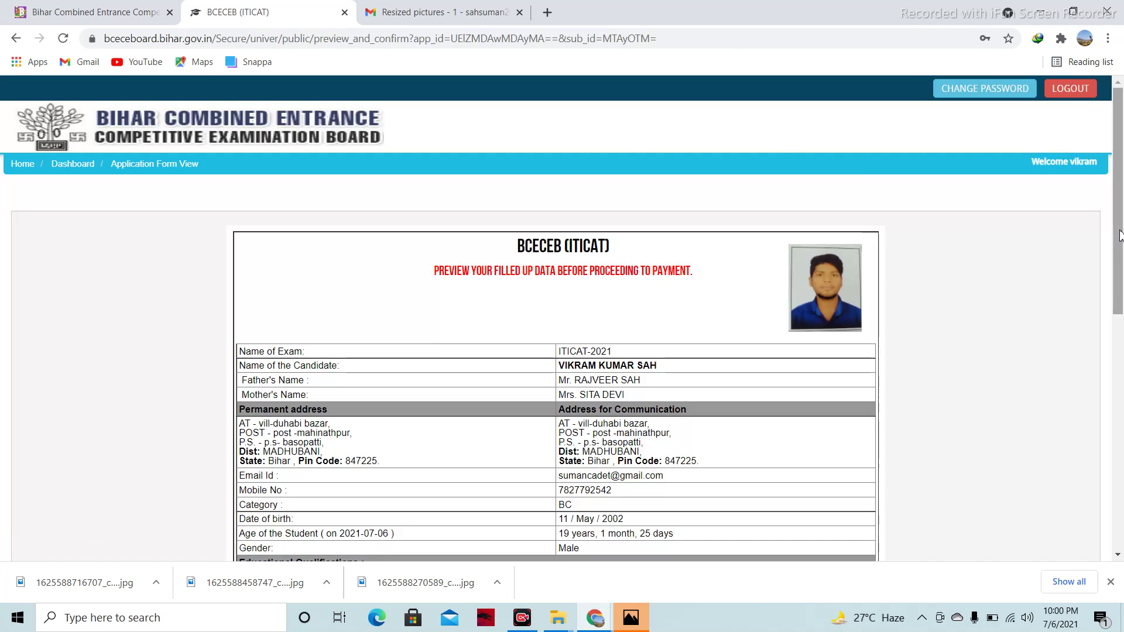
drag(1120, 234, 1122, 277)
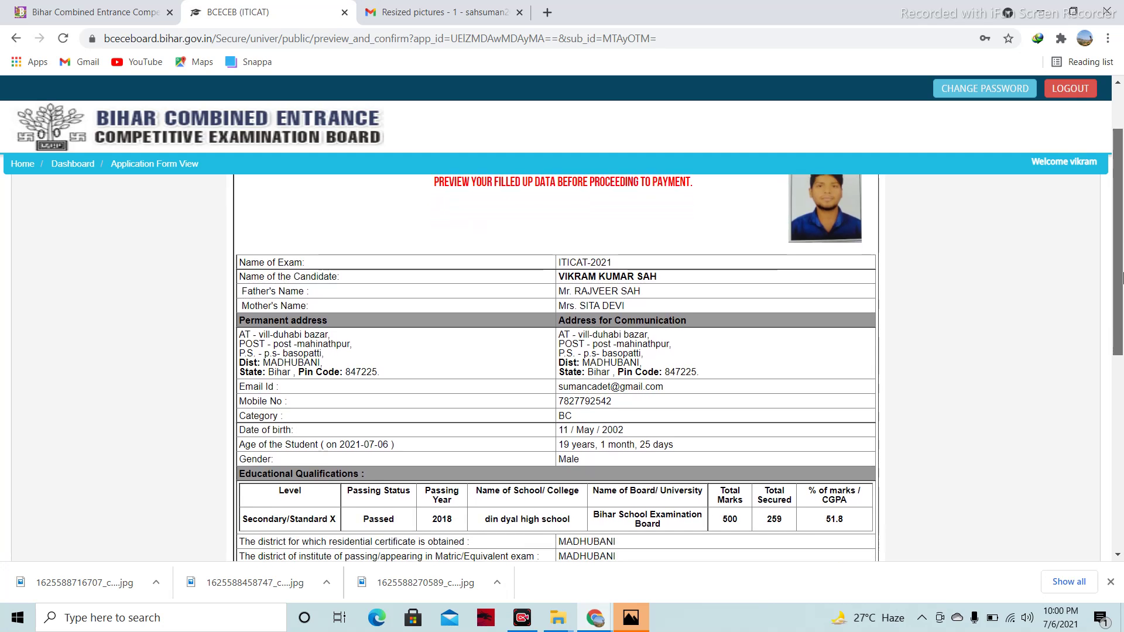
drag(1122, 275, 1122, 520)
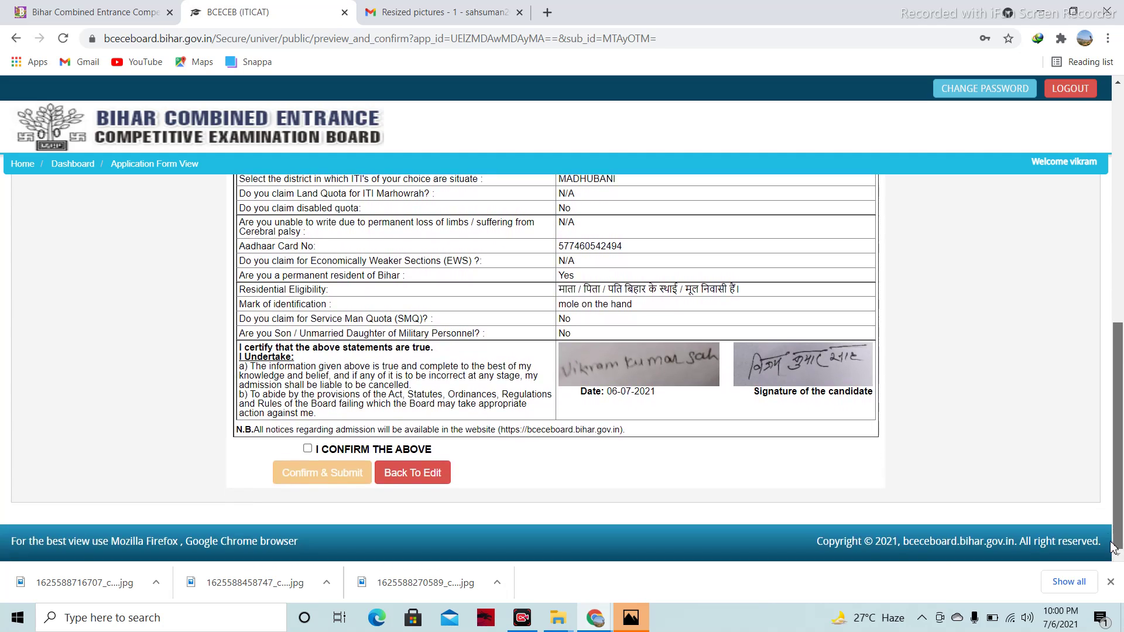
drag(1118, 466, 1123, 492)
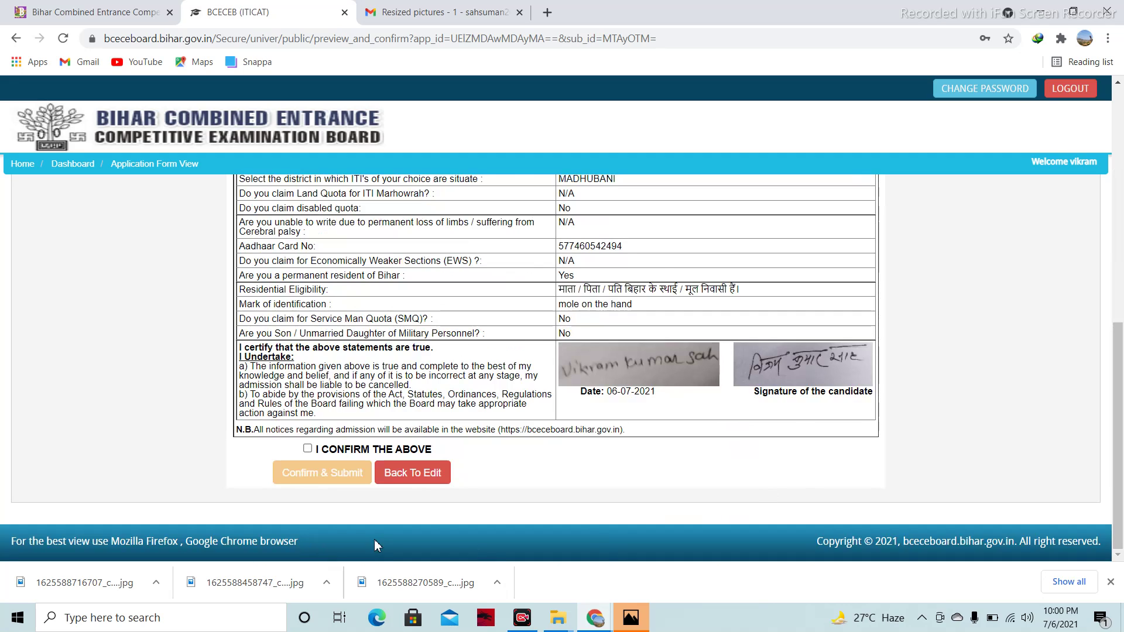
Tick 'I CONFIRM THE ABOVE', then Confirm & Submit the application and answer Yes
click(307, 450)
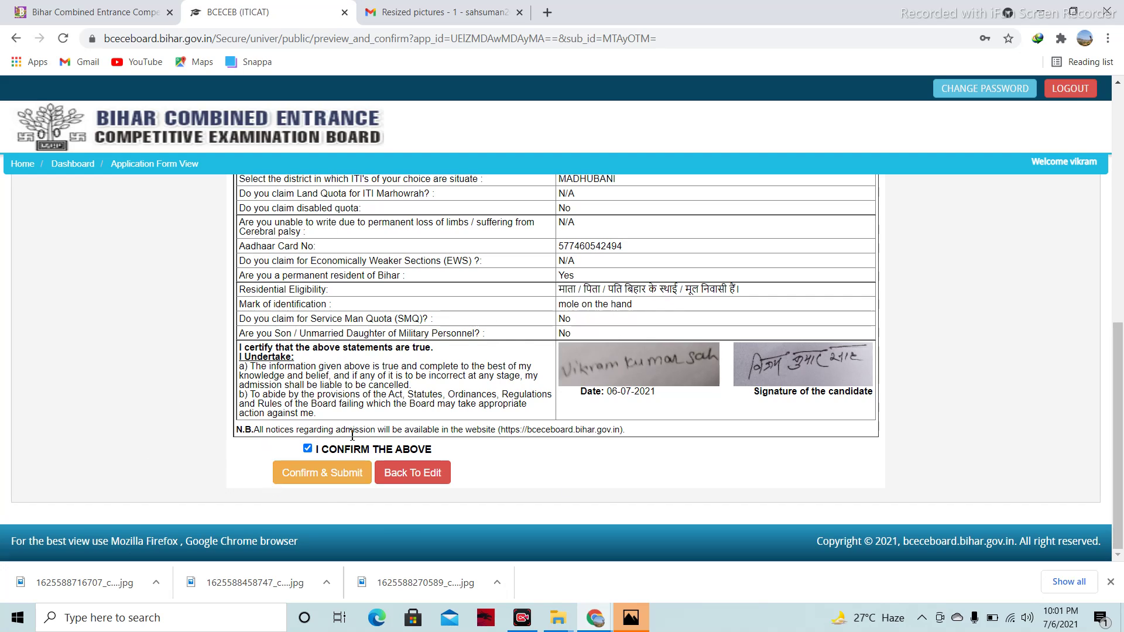
click(333, 476)
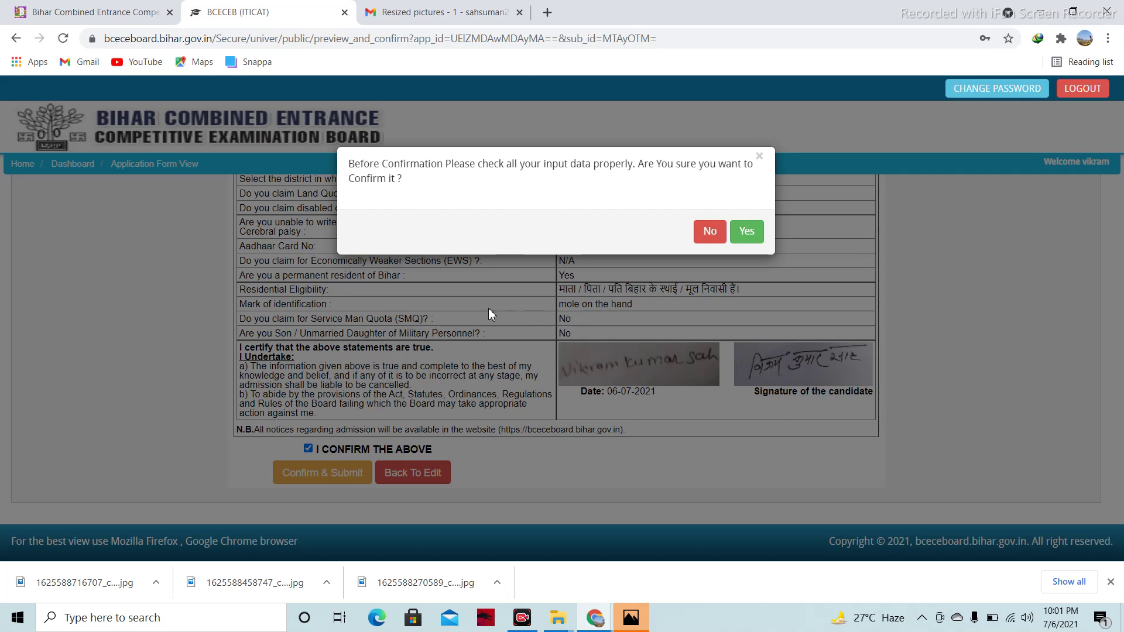
click(755, 236)
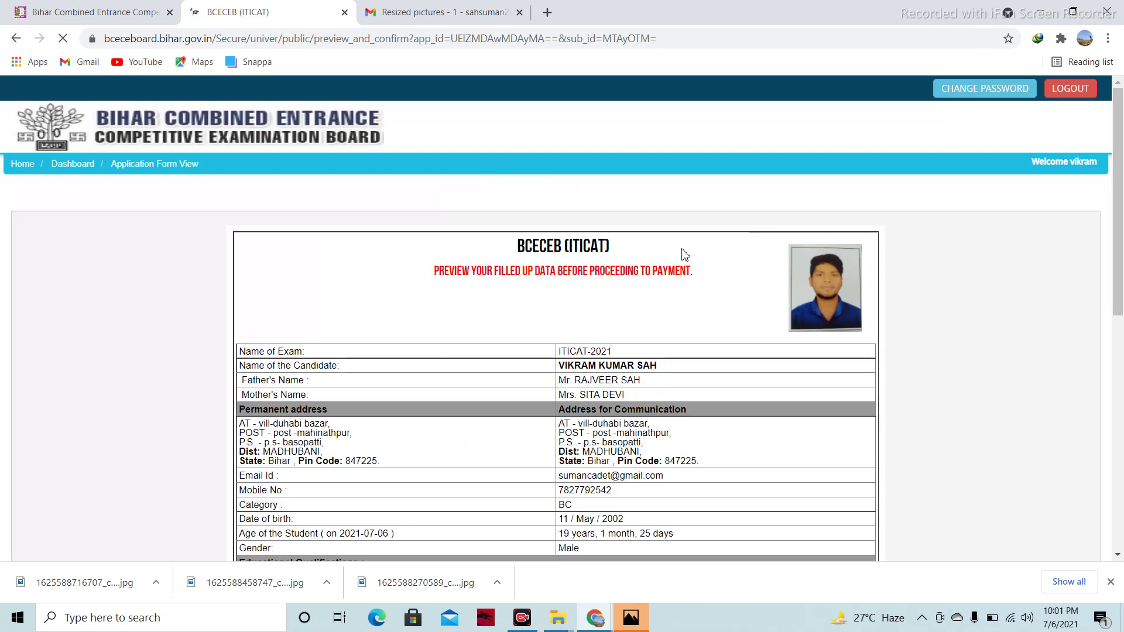
Proceed to the fee payment page and set Payment Type to ONLINE
drag(1120, 223, 1123, 469)
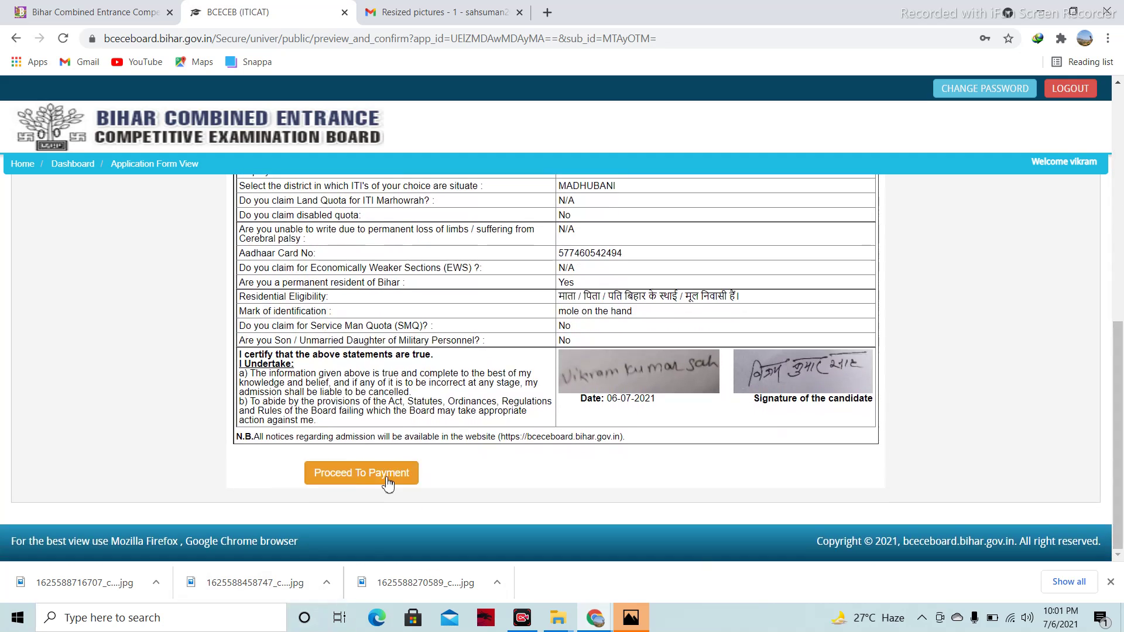
click(367, 479)
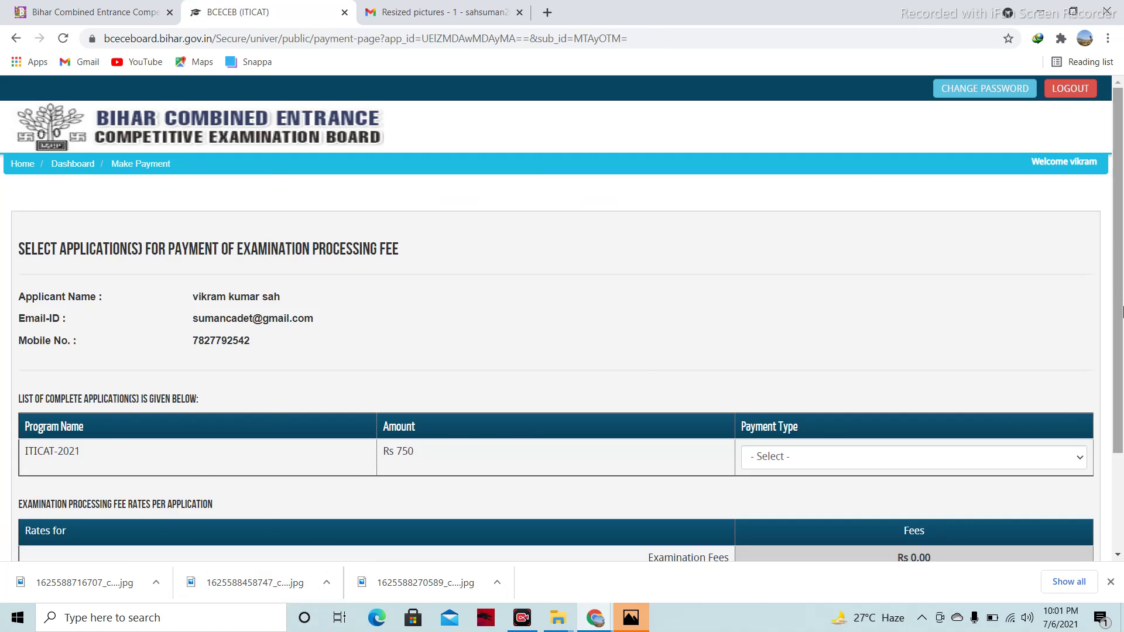
drag(1119, 236, 1119, 331)
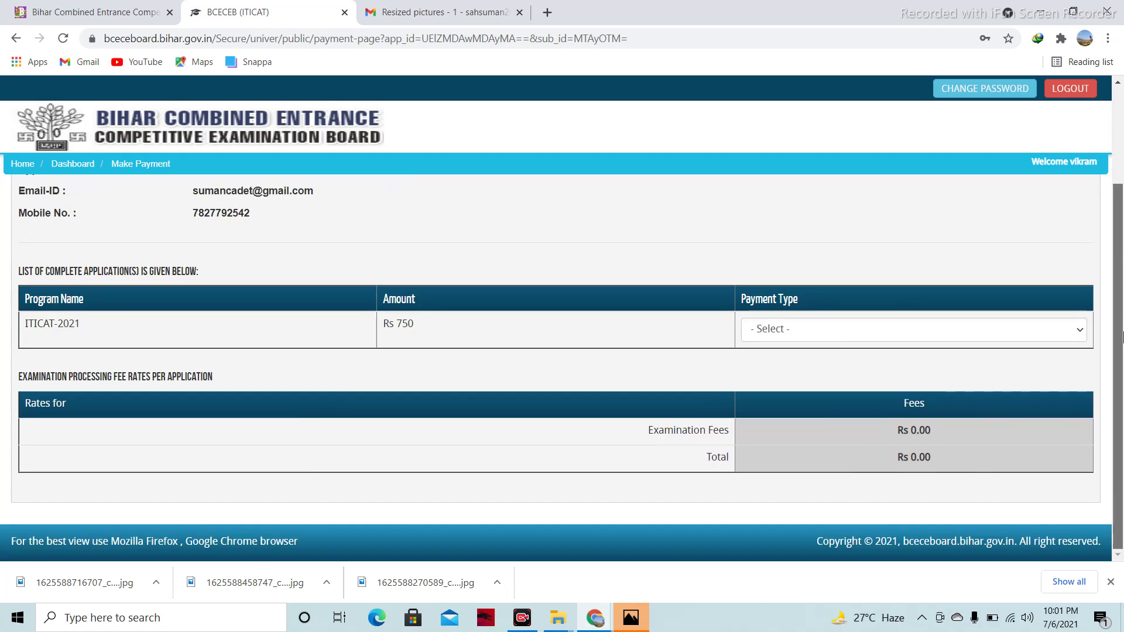
click(852, 333)
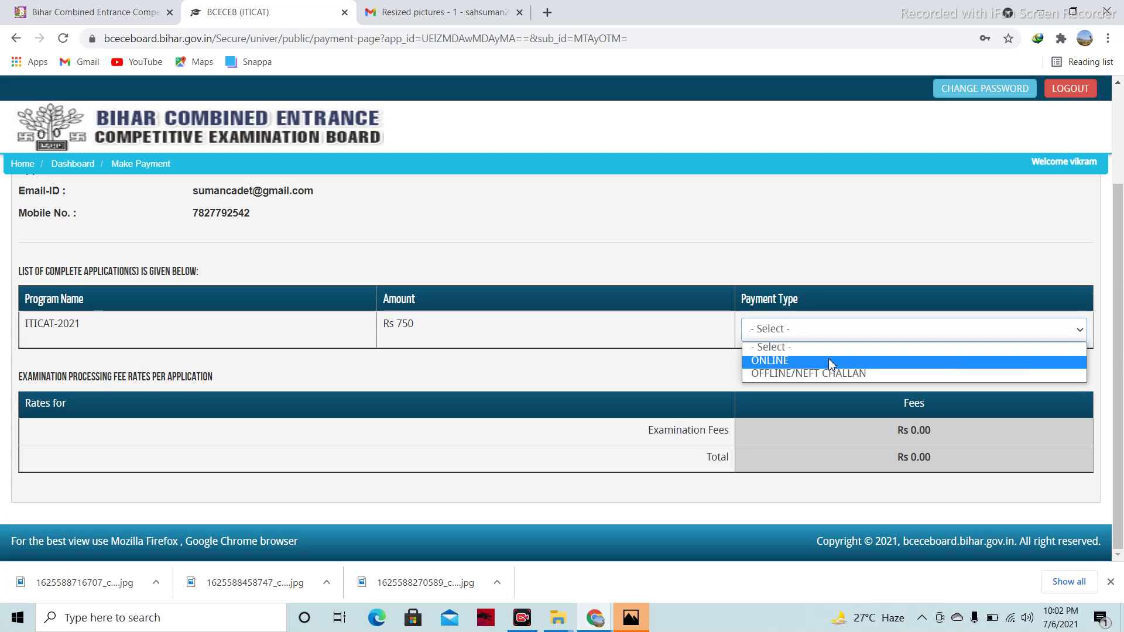
click(832, 362)
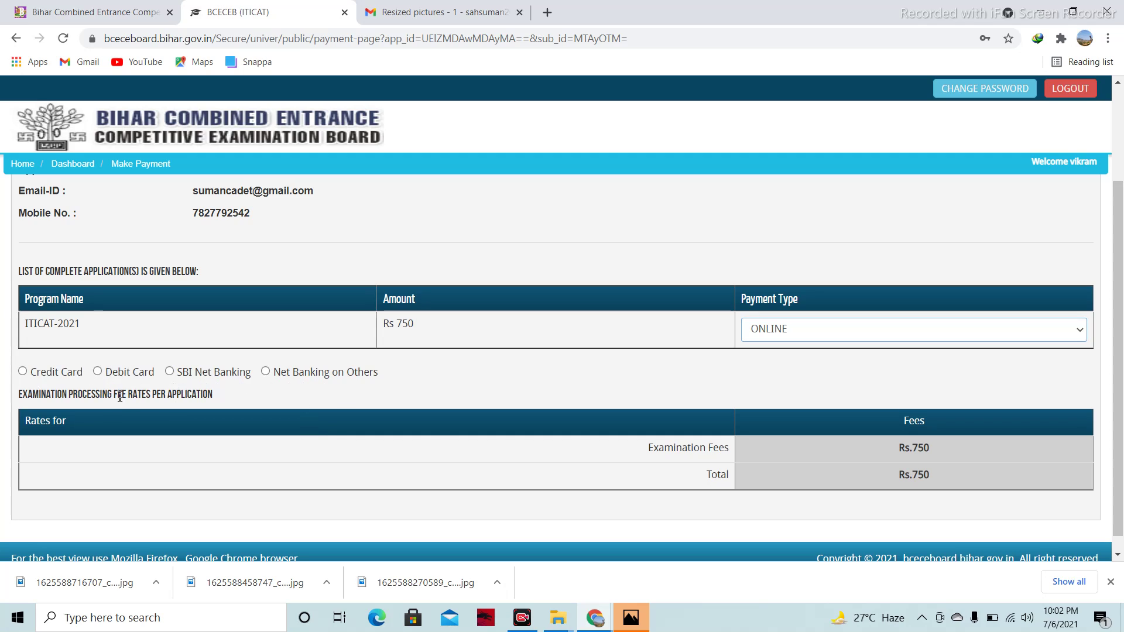
Choose Debit Card and proceed to the Rs. 758.96 payment summary
click(98, 372)
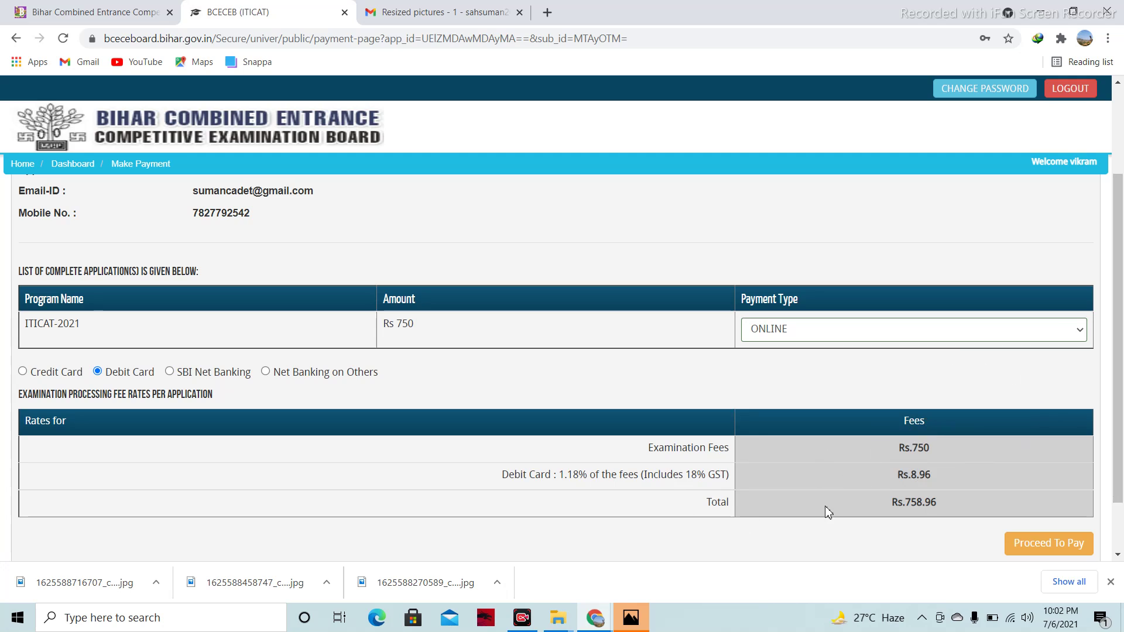
drag(1119, 328, 1122, 375)
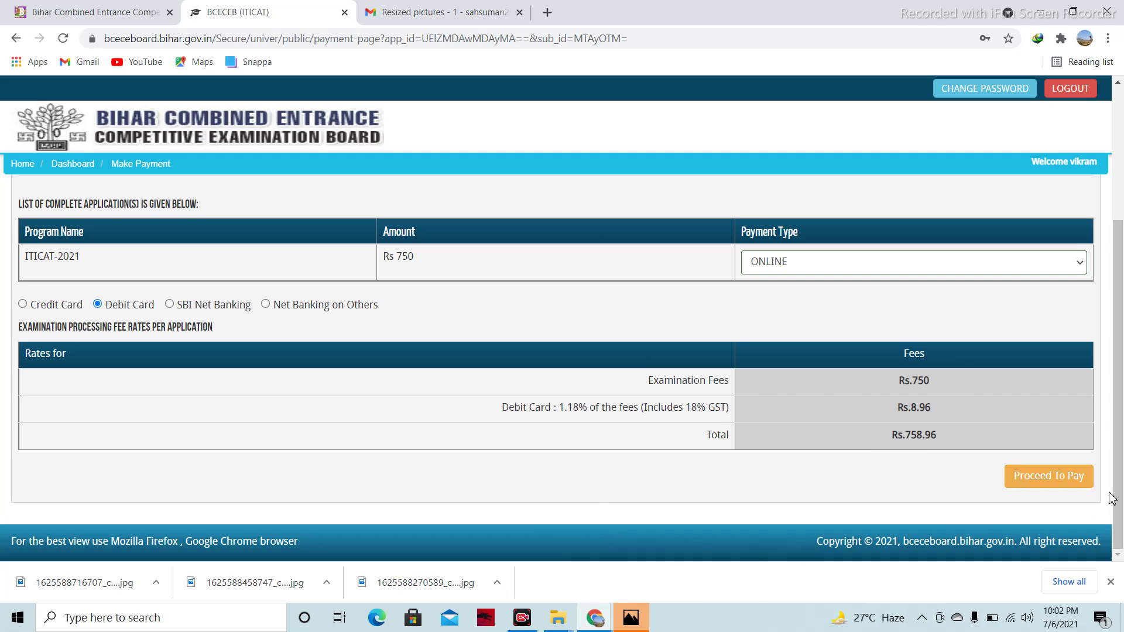
click(1022, 471)
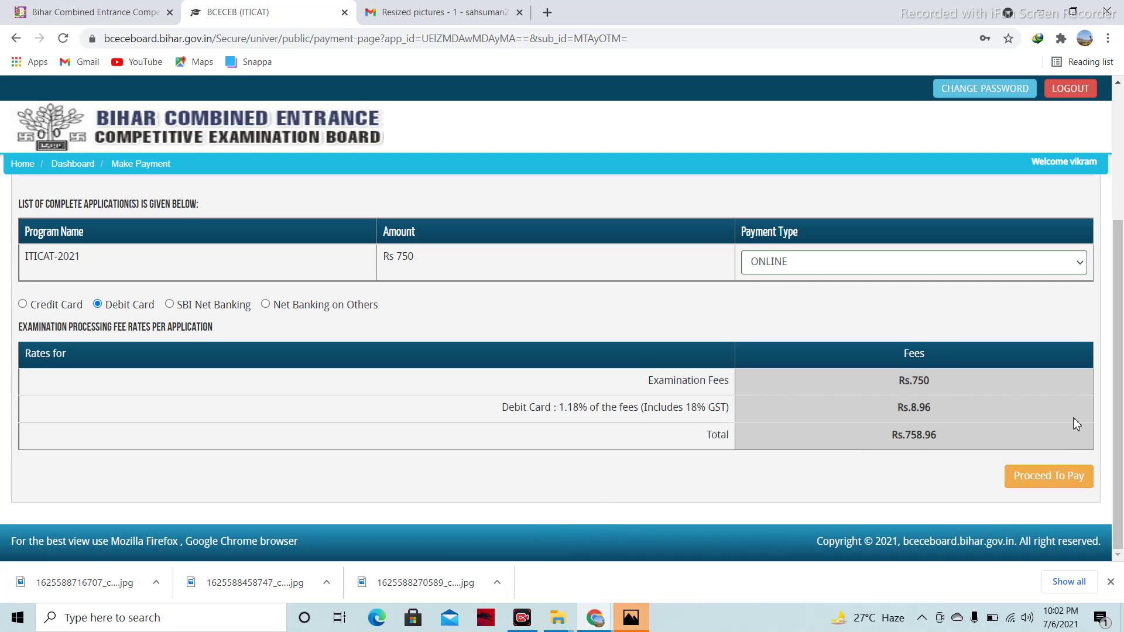
click(1054, 490)
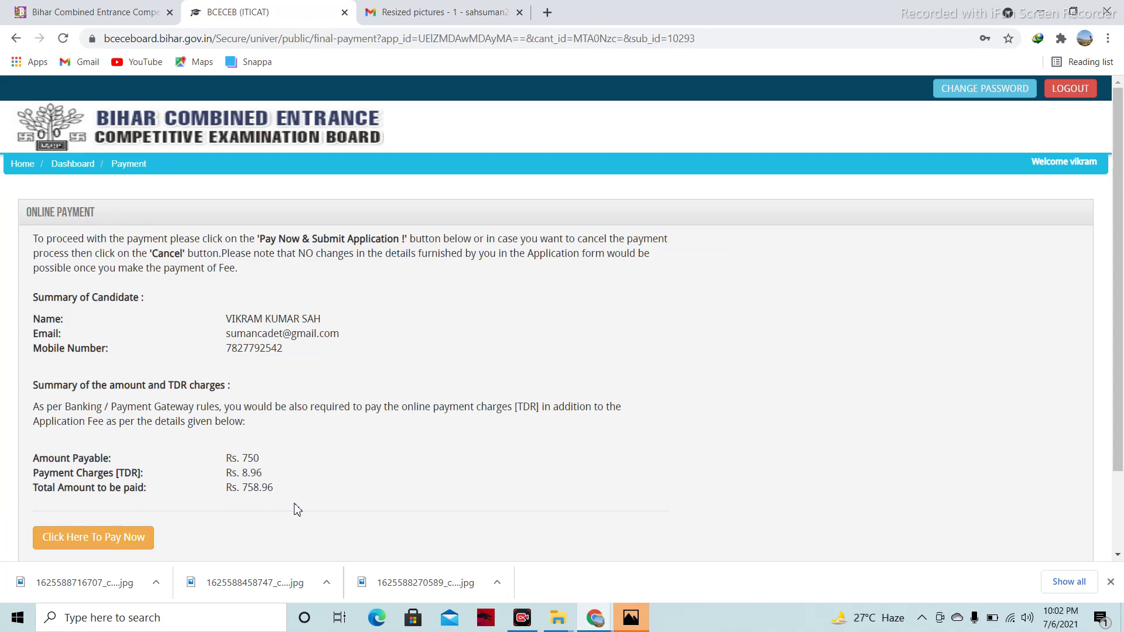
Start paying the Rs. 758.96 fee via 'Click Here To Pay Now'
click(93, 546)
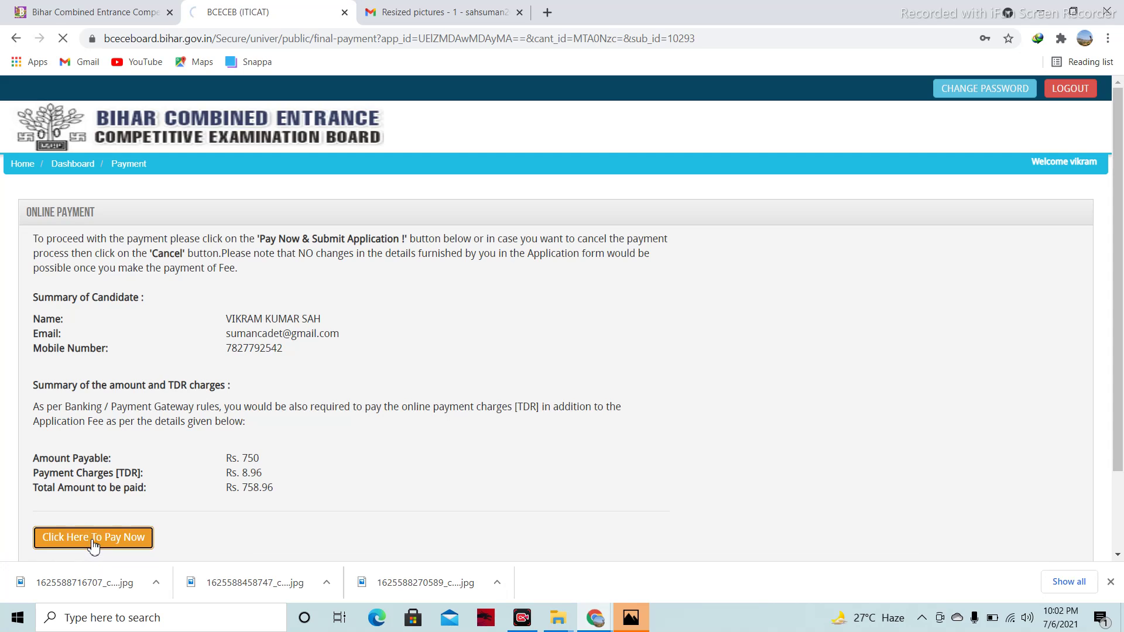